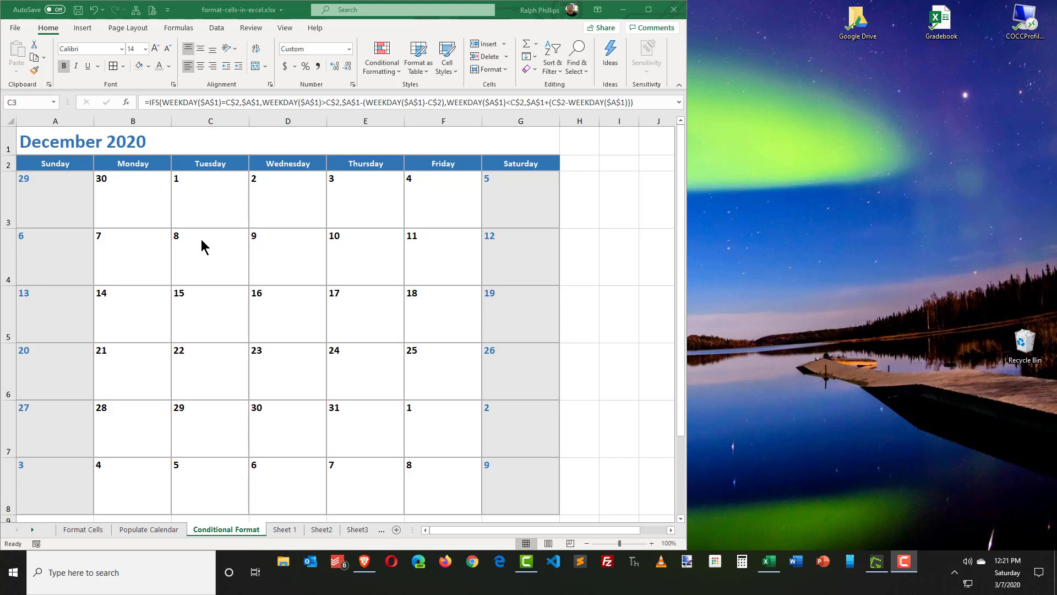
Select the first-week and last-week dates, then set criteria >8.3 for IMDB_Rating and 20 for Movie_Year.
{"action": "left_click_drag", "start_coordinate": [56, 201], "coordinate": [130, 202]}
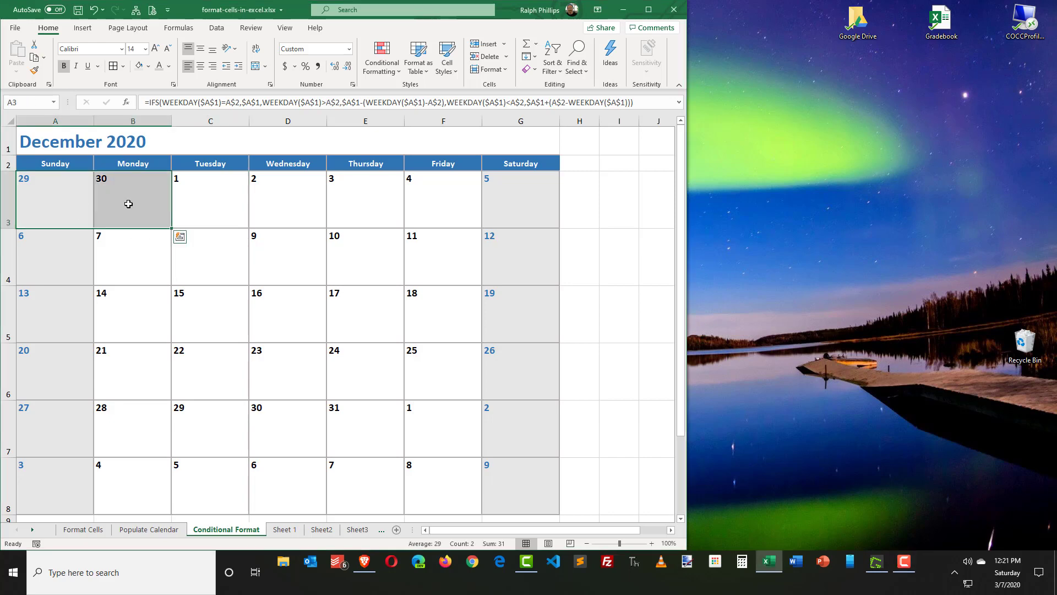
{"action": "left_click_drag", "start_coordinate": [61, 483], "coordinate": [509, 495]}
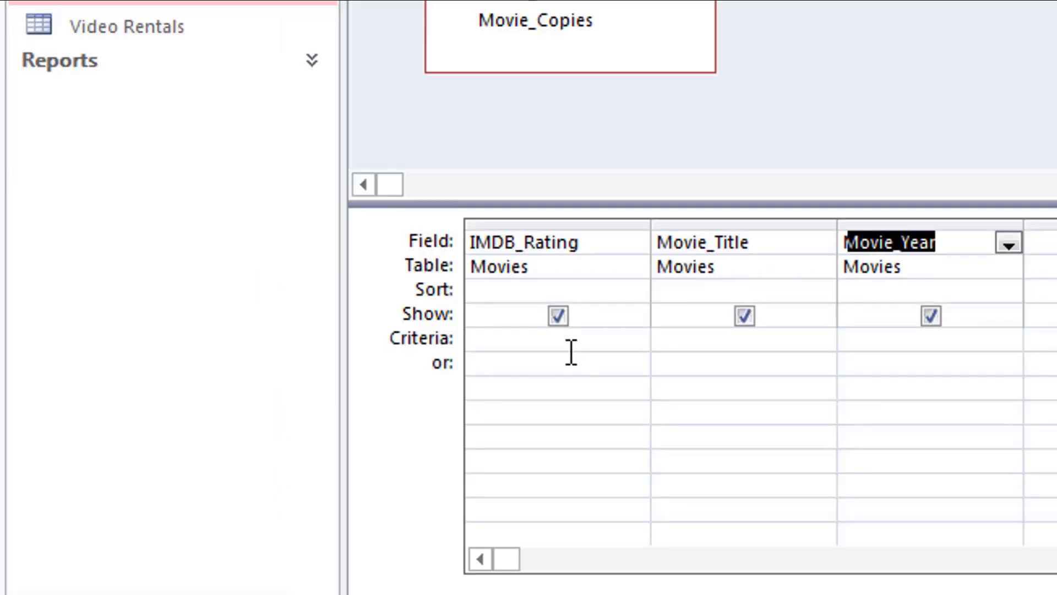
{"action": "left_click", "coordinate": [571, 346]}
{"action": "type", "text": ">8.3"}
{"action": "left_click", "coordinate": [894, 346]}
{"action": "type", "text": "20"}
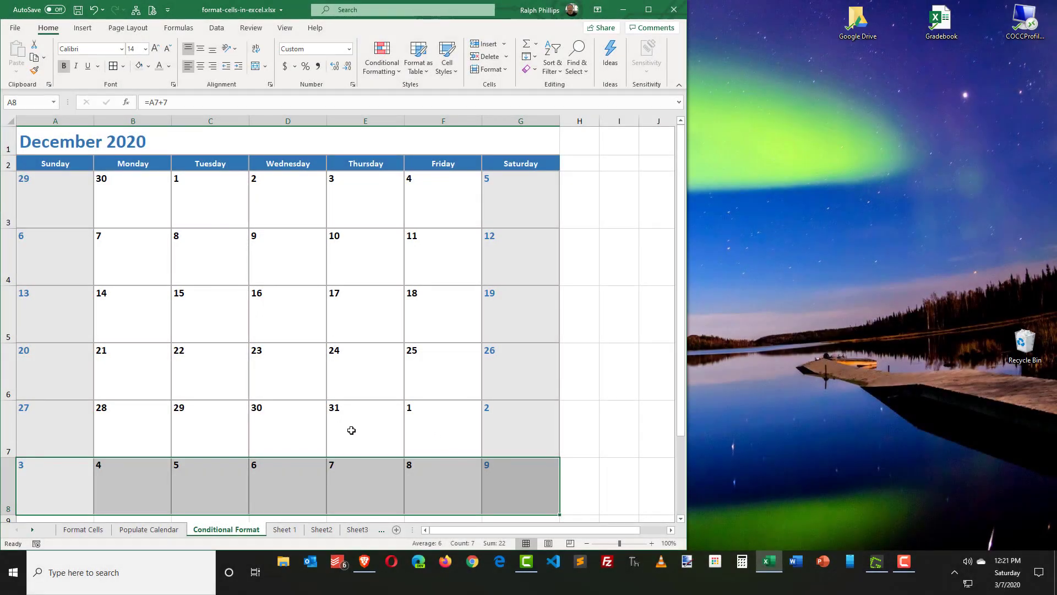
Inspect the title date and the formulas behind the 31st, 16th, 15th, 8th and first-week dates.
{"action": "left_click", "coordinate": [351, 430]}
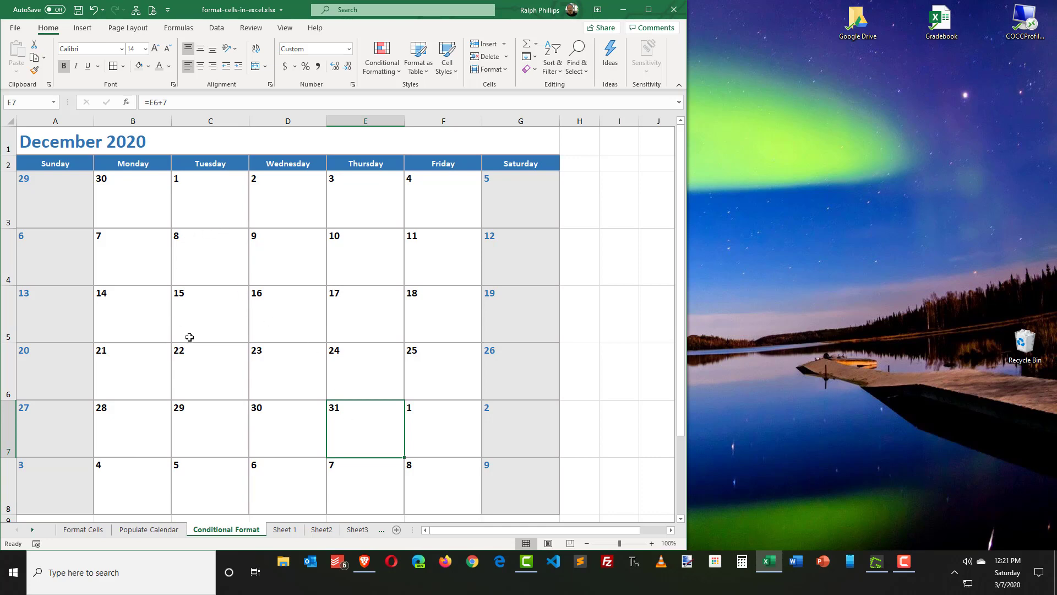
{"action": "left_click", "coordinate": [45, 141]}
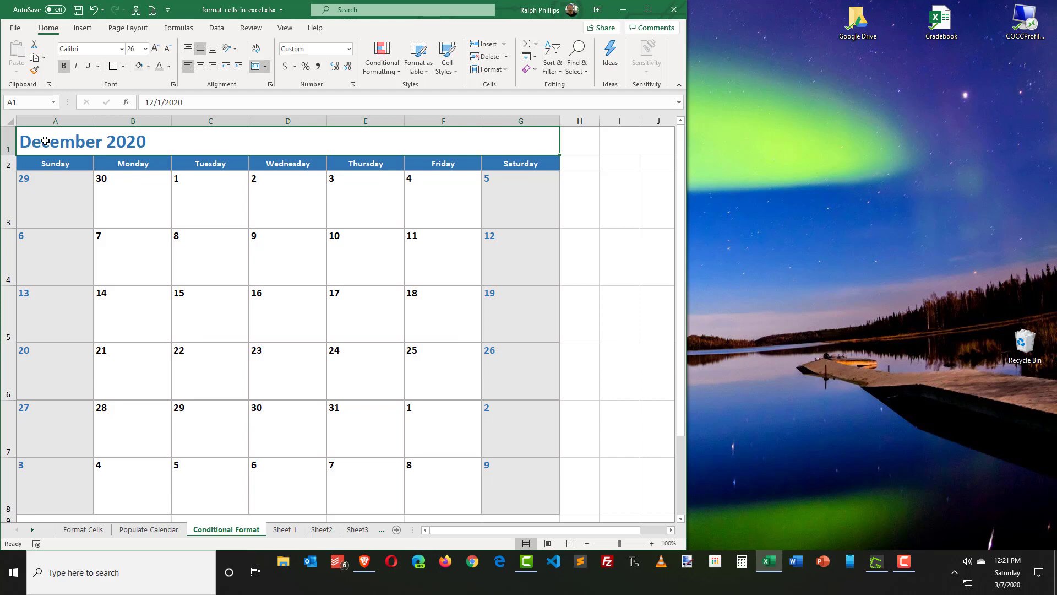
{"action": "left_click", "coordinate": [267, 315]}
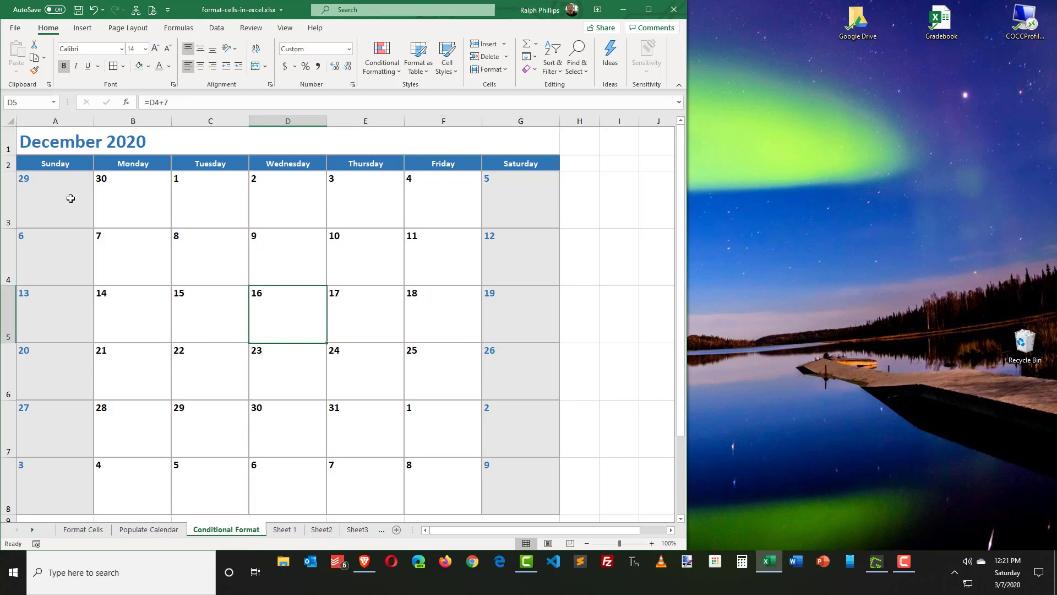
{"action": "left_click_drag", "start_coordinate": [59, 193], "coordinate": [113, 192]}
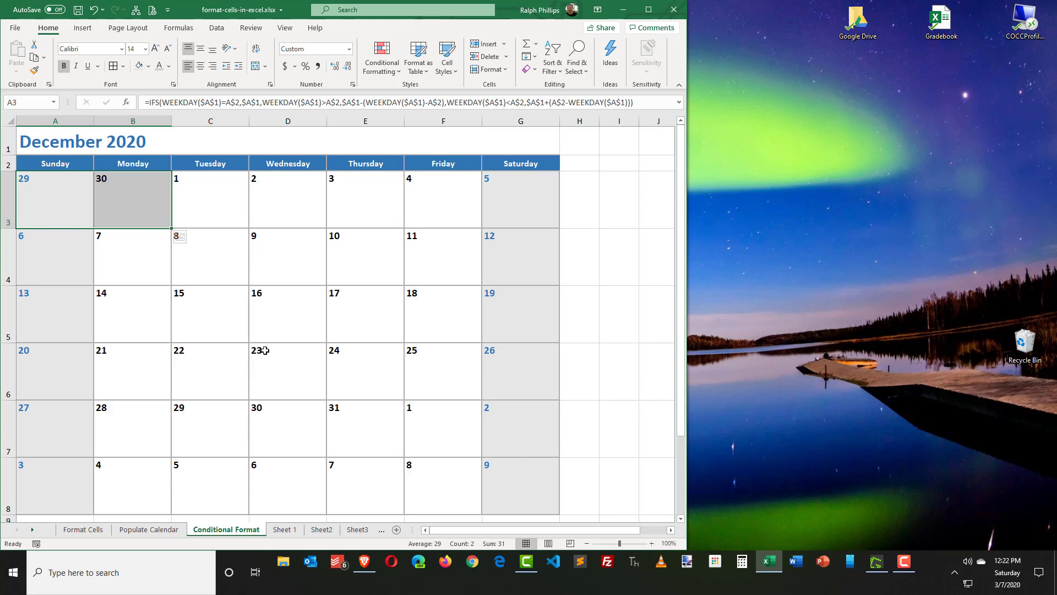
{"action": "left_click", "coordinate": [276, 316]}
{"action": "left_click", "coordinate": [202, 309]}
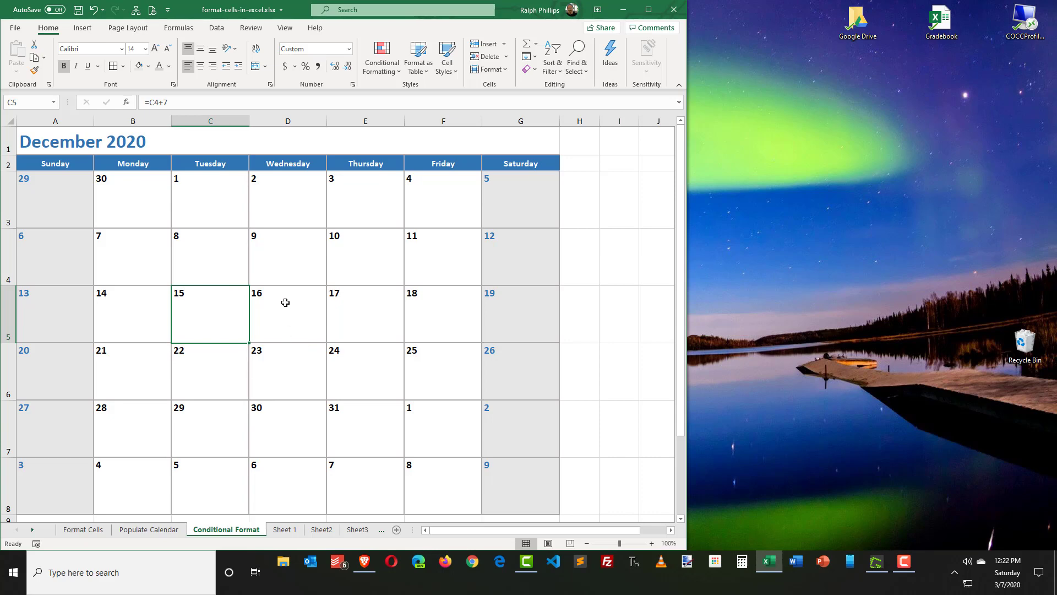
{"action": "left_click", "coordinate": [201, 255]}
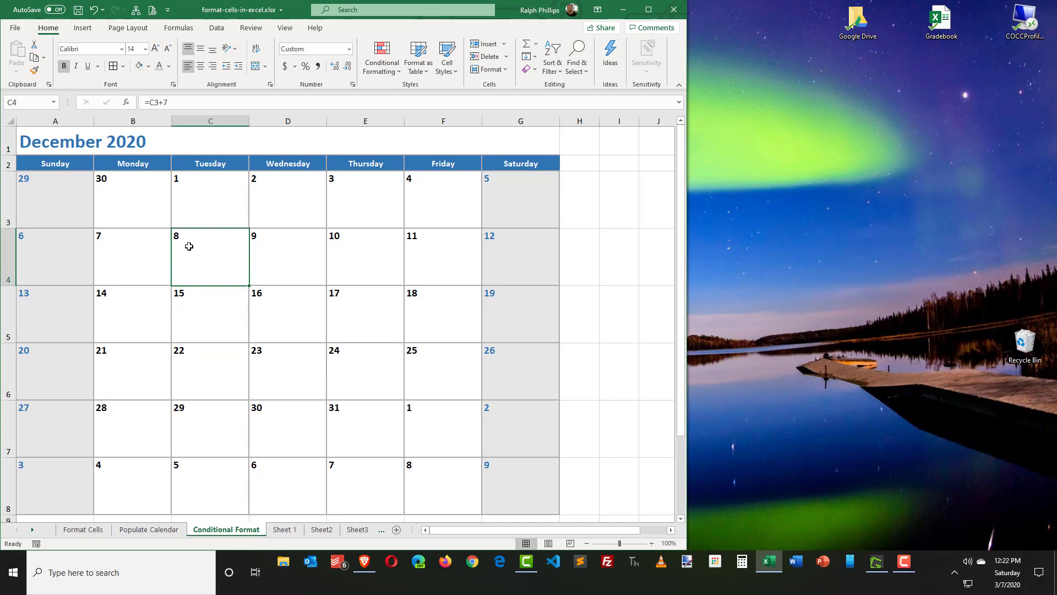
Enter 10/1/2020 in the month title cell A1.
{"action": "left_click", "coordinate": [78, 147]}
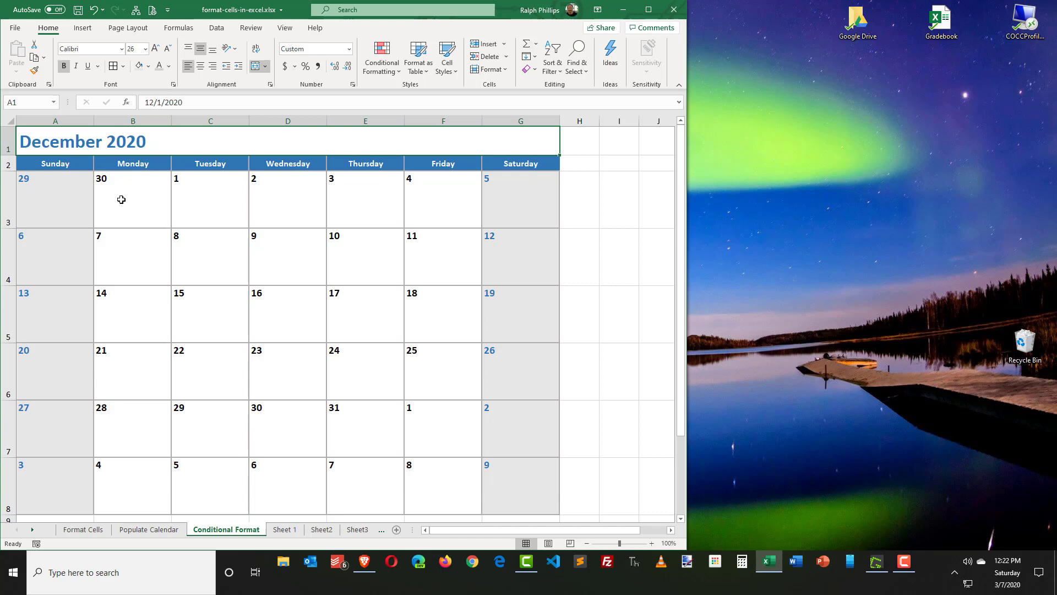
{"action": "type", "text": "1"}
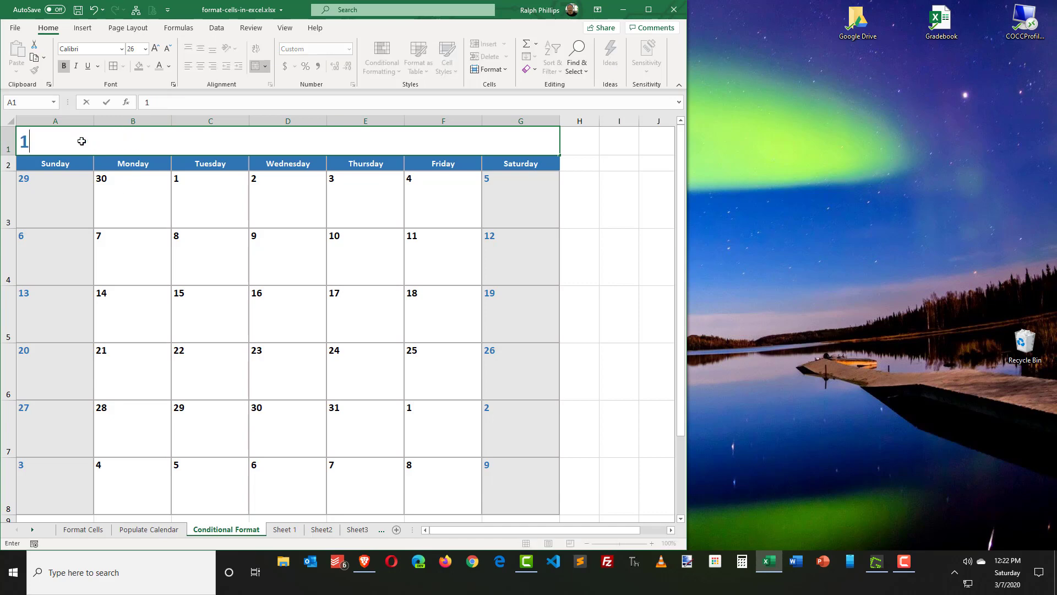
{"action": "type", "text": "0/1/2020"}
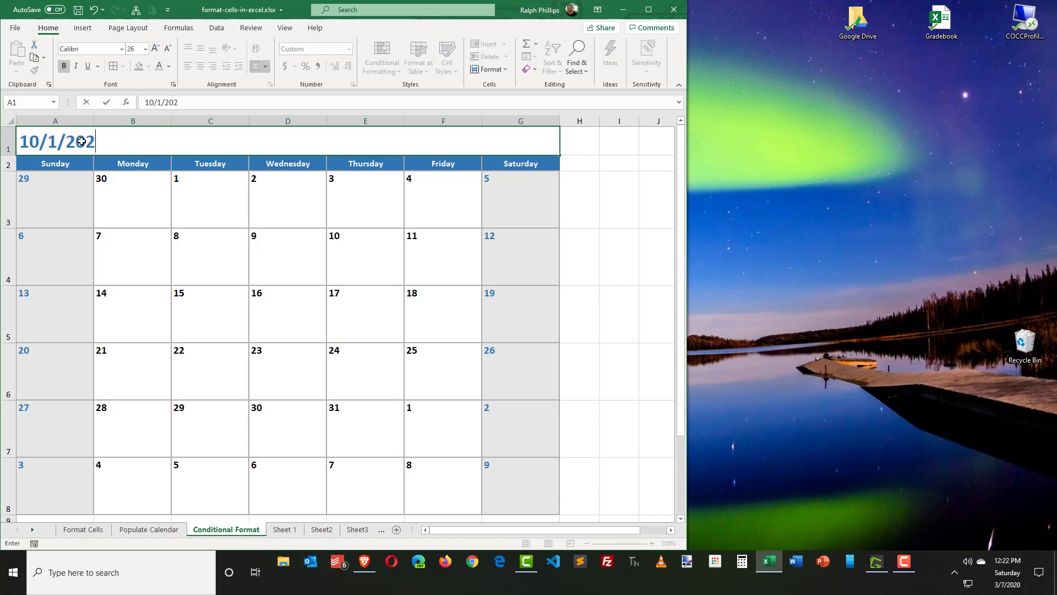
{"action": "key", "text": "Return"}
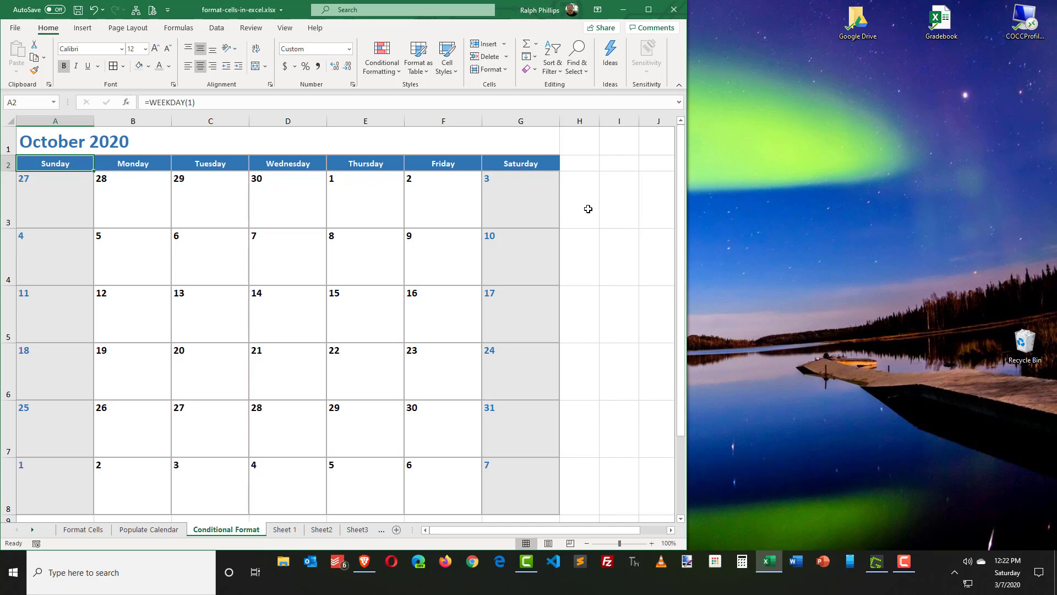
Enter =EOMONTH(A1,0) in I3 so it shows 31, October's last day.
{"action": "left_click", "coordinate": [610, 202]}
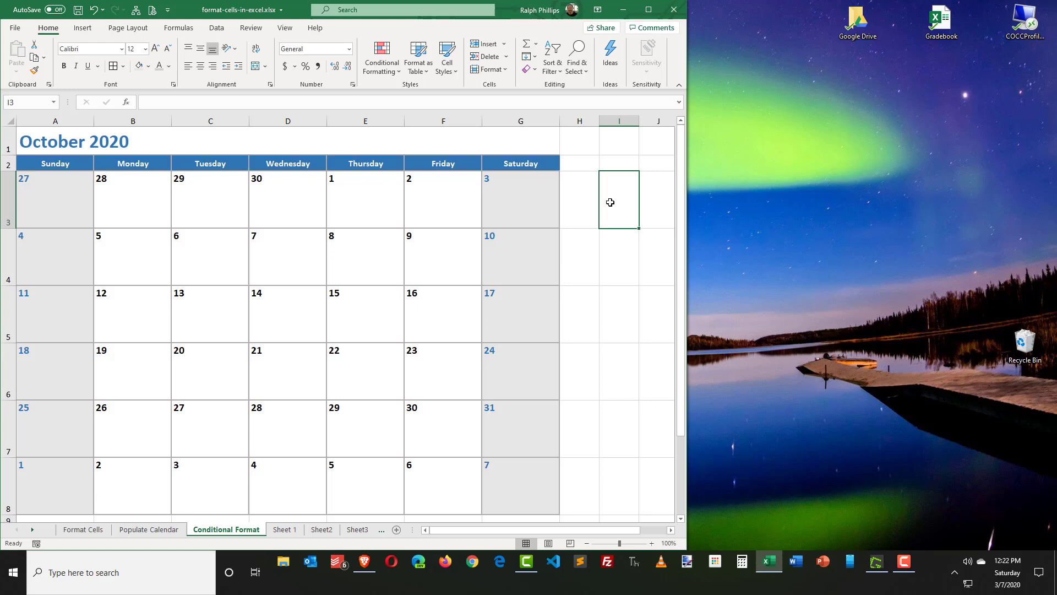
{"action": "type", "text": "=e"}
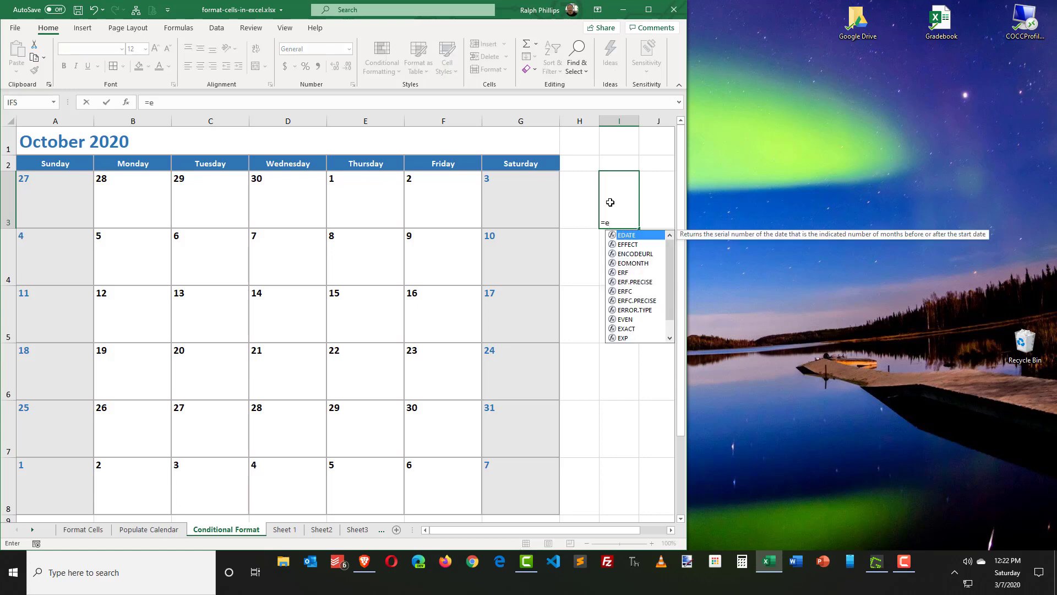
{"action": "type", "text": "om"}
{"action": "key", "text": "Tab"}
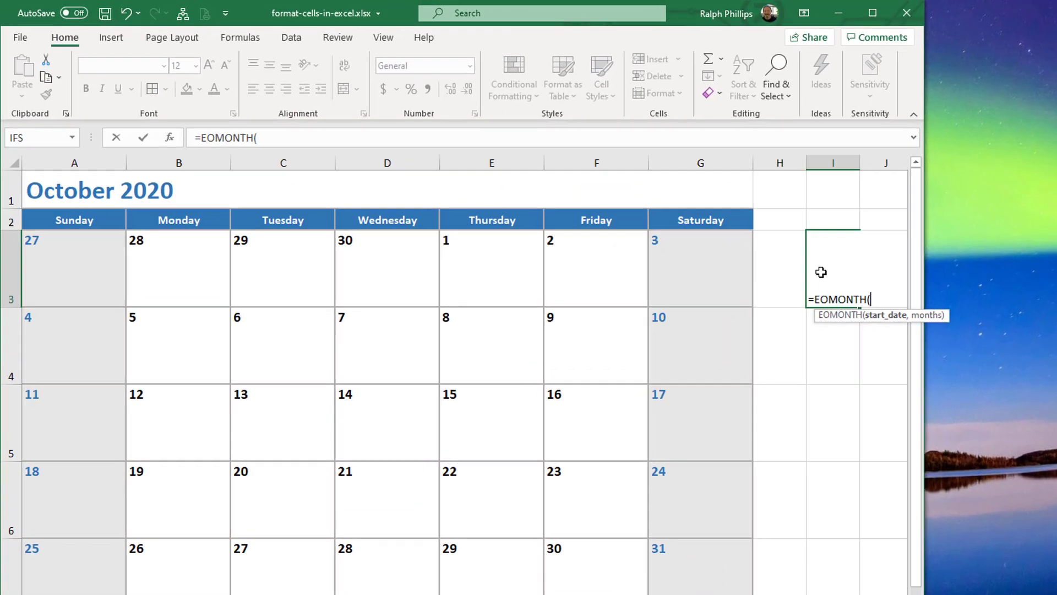
{"action": "left_click", "coordinate": [78, 190]}
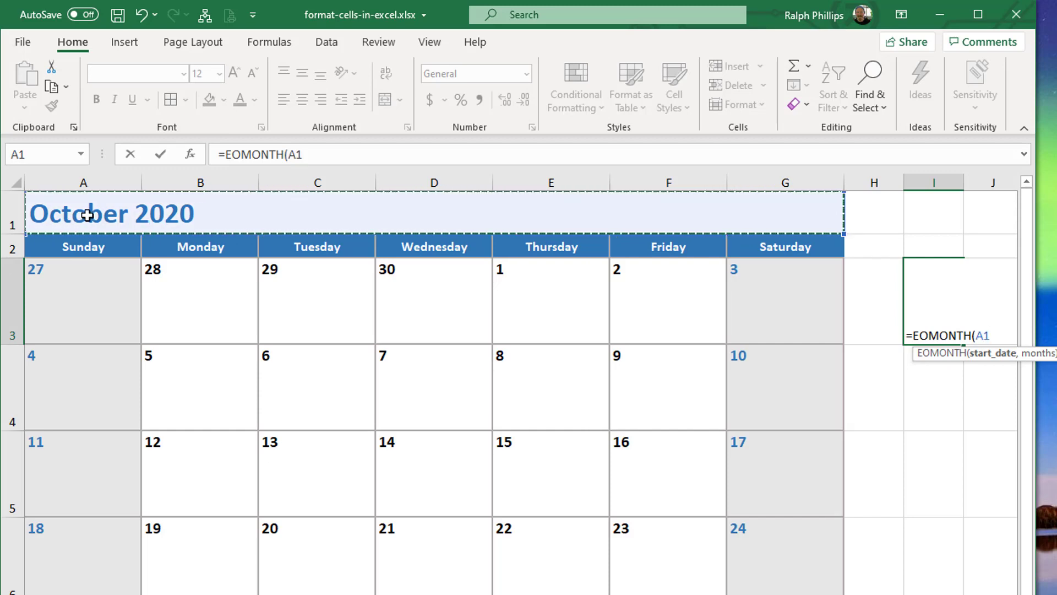
{"action": "type", "text": ","}
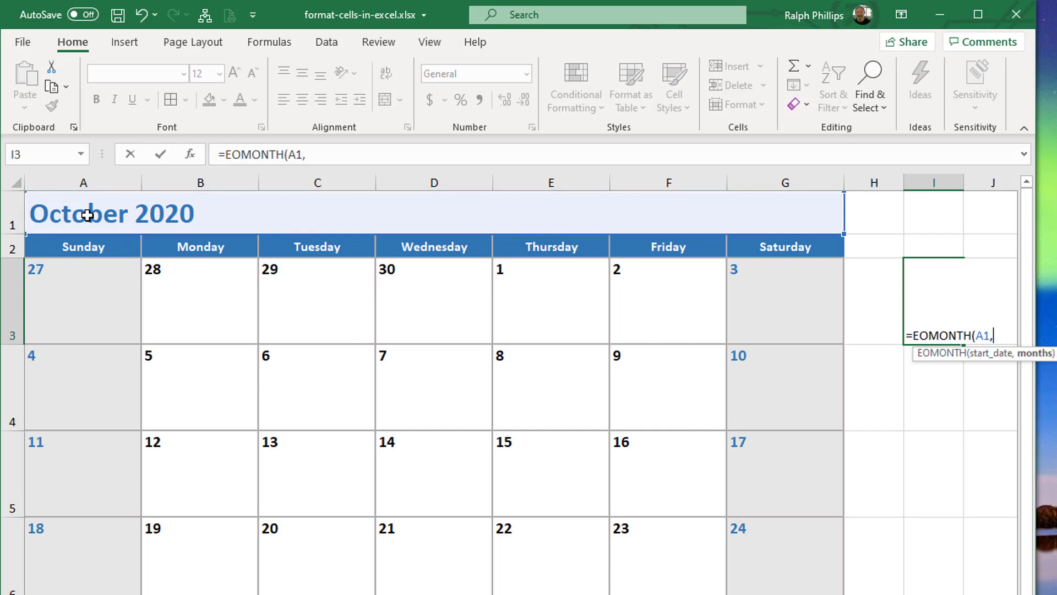
{"action": "type", "text": "0)"}
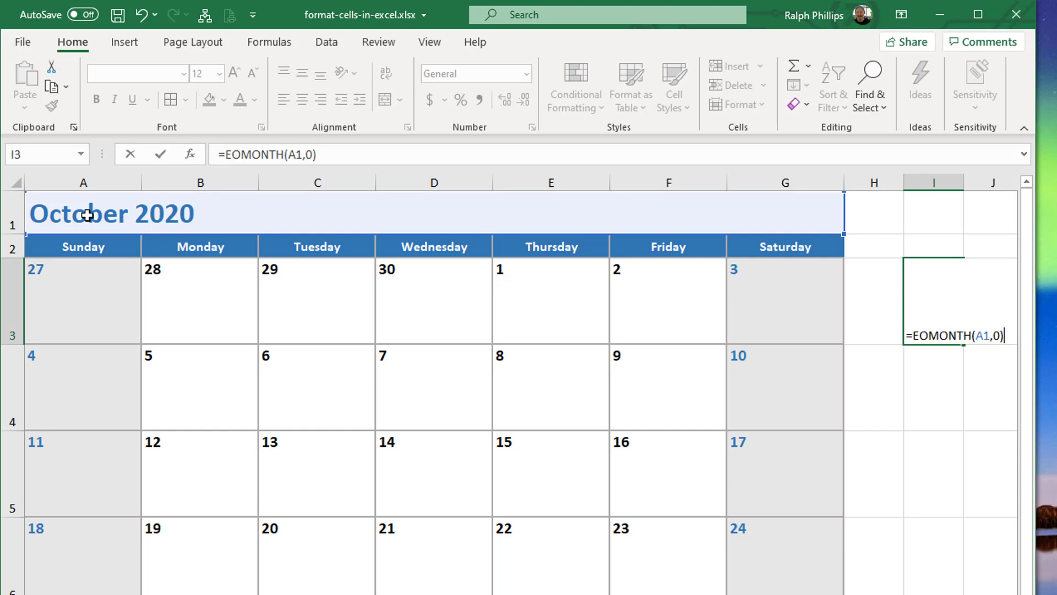
{"action": "key", "text": "Return"}
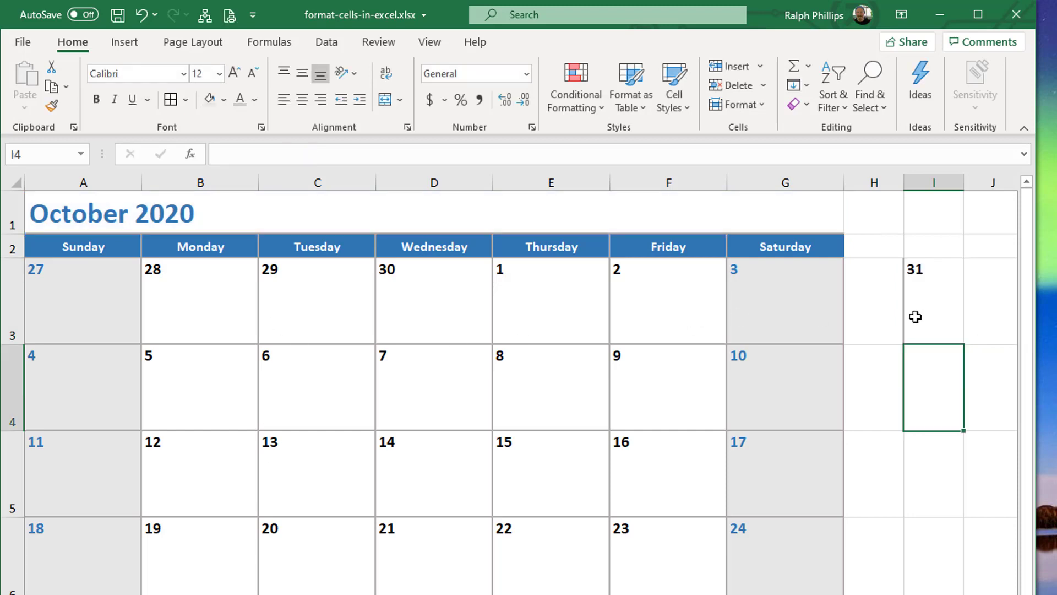
{"action": "left_click", "coordinate": [66, 216]}
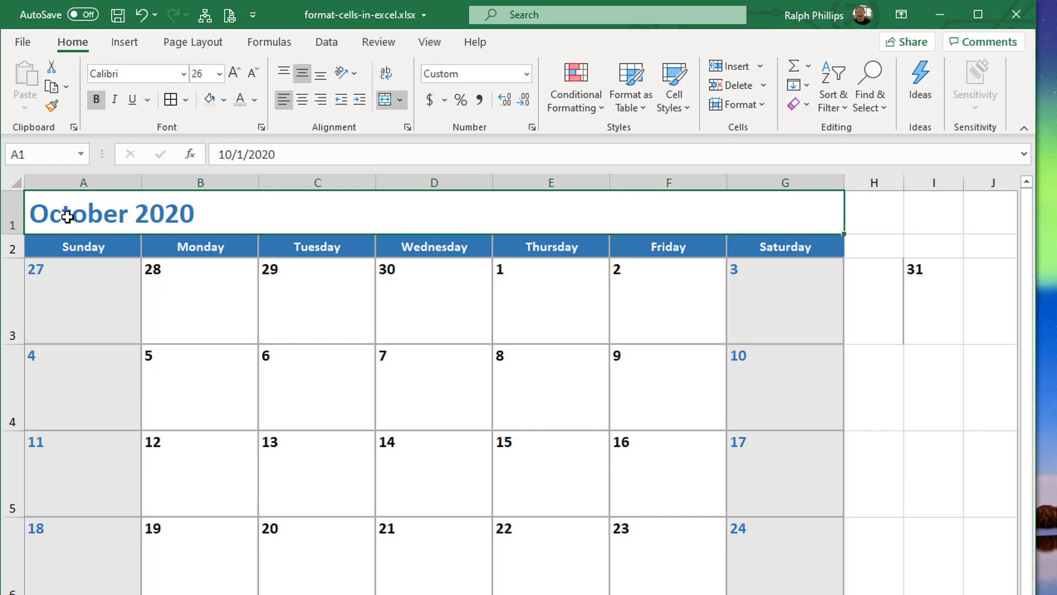
{"action": "double_click", "coordinate": [66, 216]}
{"action": "type", "text": "6/1/"}
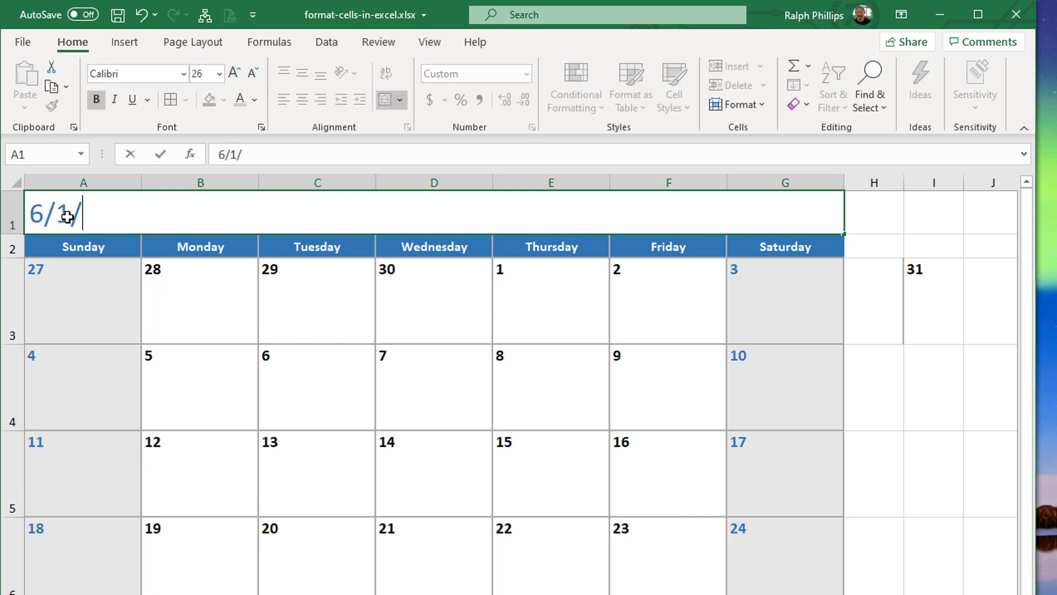
{"action": "type", "text": "2020"}
{"action": "key", "text": "Return"}
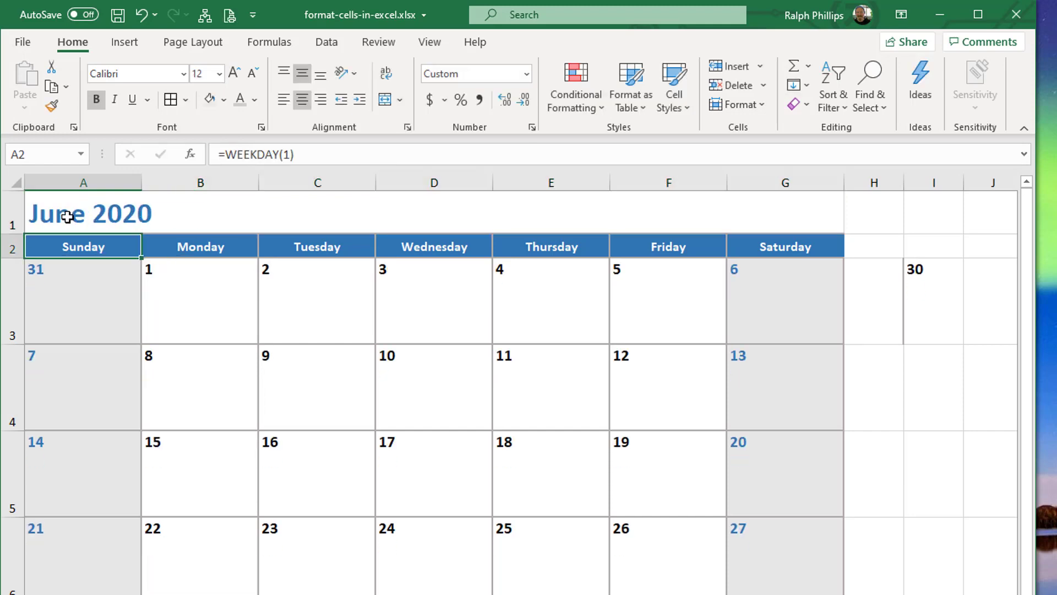
{"action": "left_click", "coordinate": [926, 309]}
{"action": "left_click", "coordinate": [87, 215]}
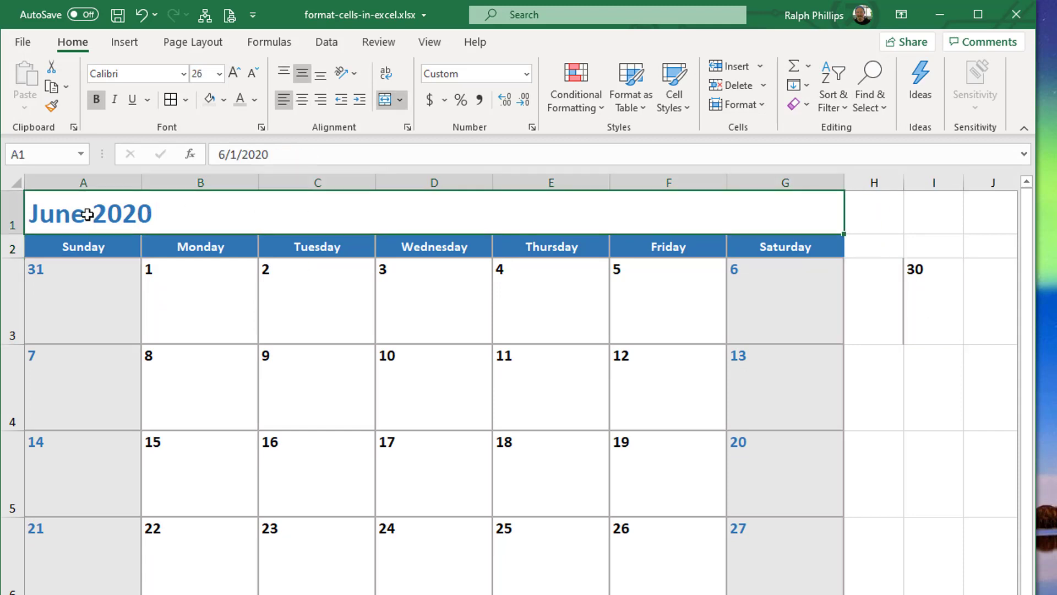
{"action": "double_click", "coordinate": [87, 215]}
{"action": "type", "text": "2/1/2020"}
{"action": "key", "text": "ctrl+Return"}
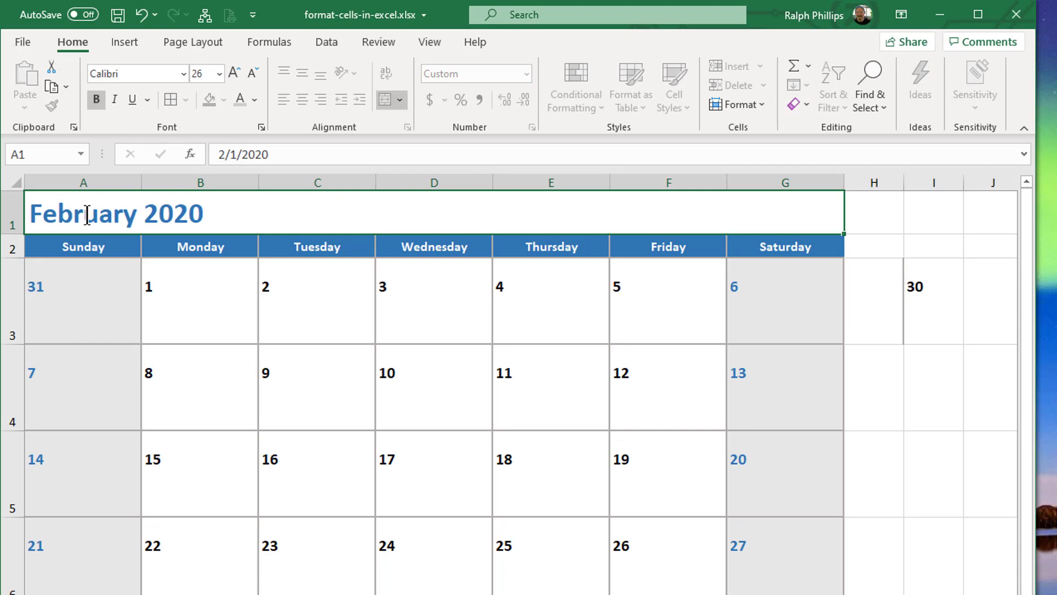
{"action": "key", "text": "Return"}
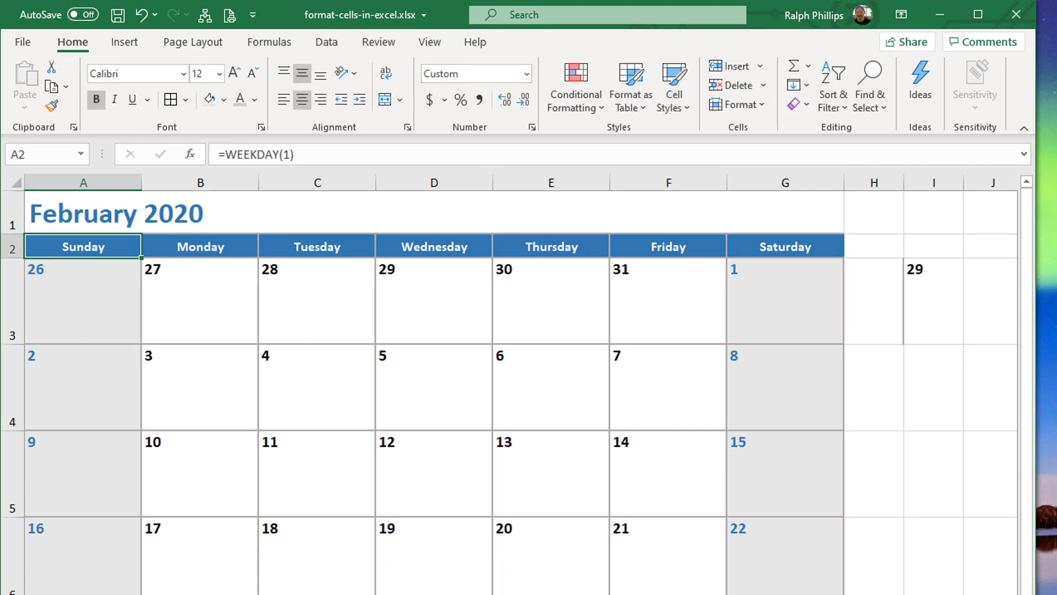
{"action": "left_click", "coordinate": [942, 306]}
{"action": "left_click", "coordinate": [925, 367]}
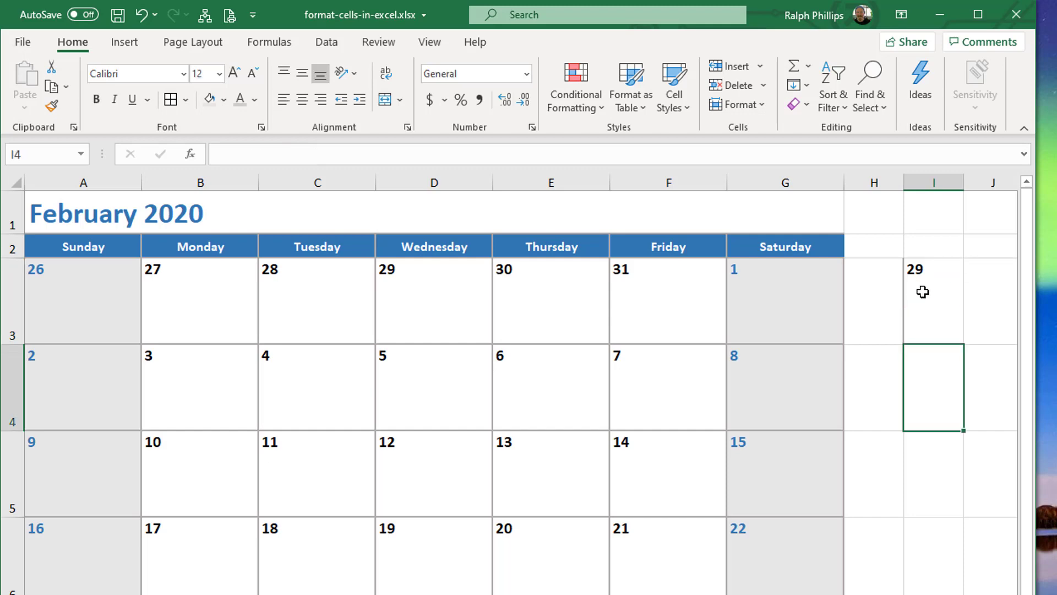
{"action": "left_click", "coordinate": [923, 292]}
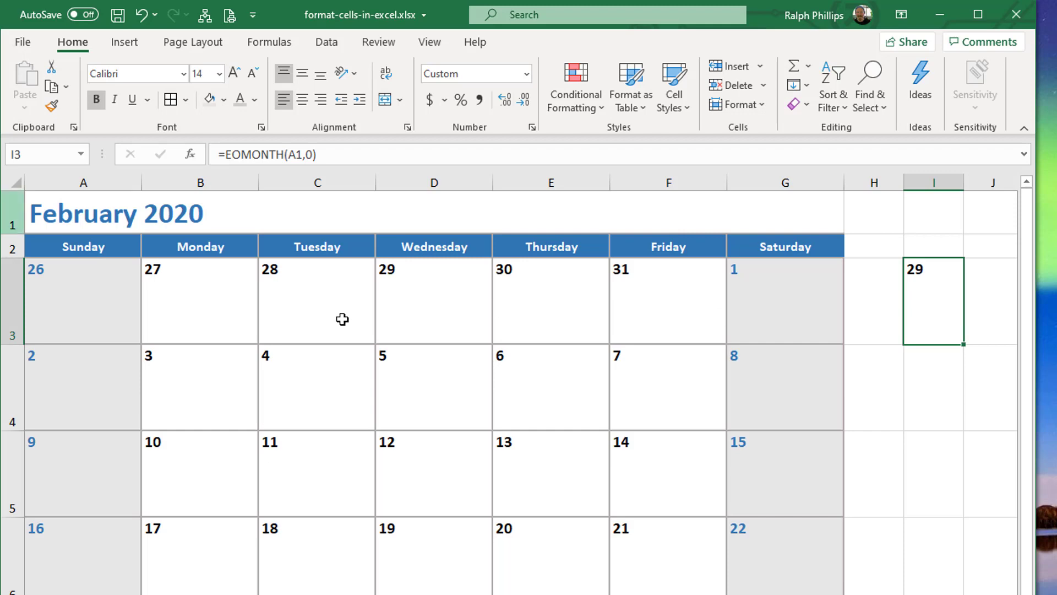
Review A1 and the I3 end-of-month formula, then select D3 (Wednesday 29) and open Conditional Formatting.
{"action": "left_click_drag", "start_coordinate": [103, 309], "coordinate": [184, 313]}
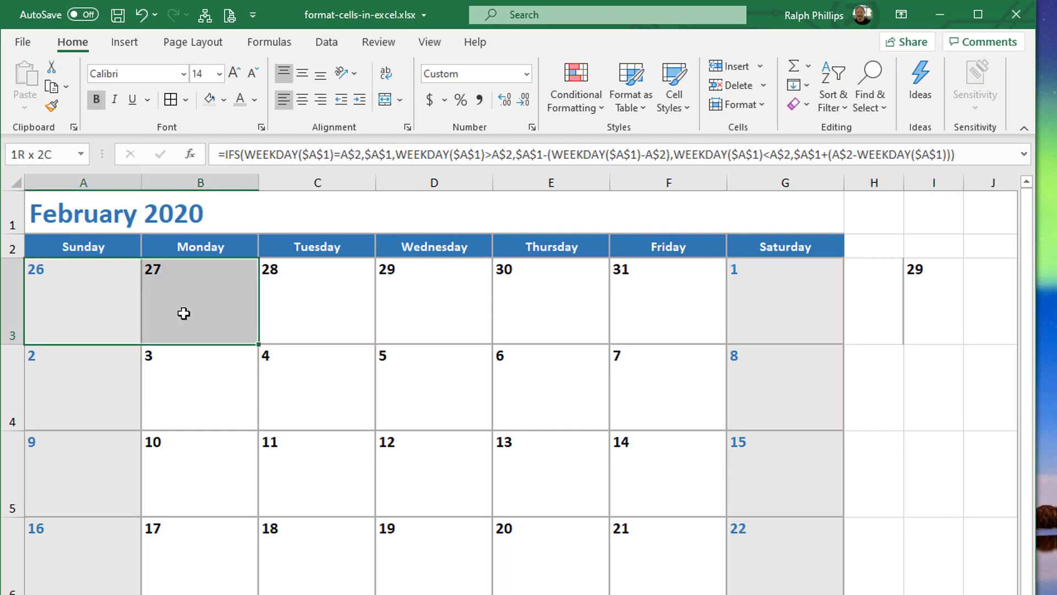
{"action": "left_click", "coordinate": [81, 218]}
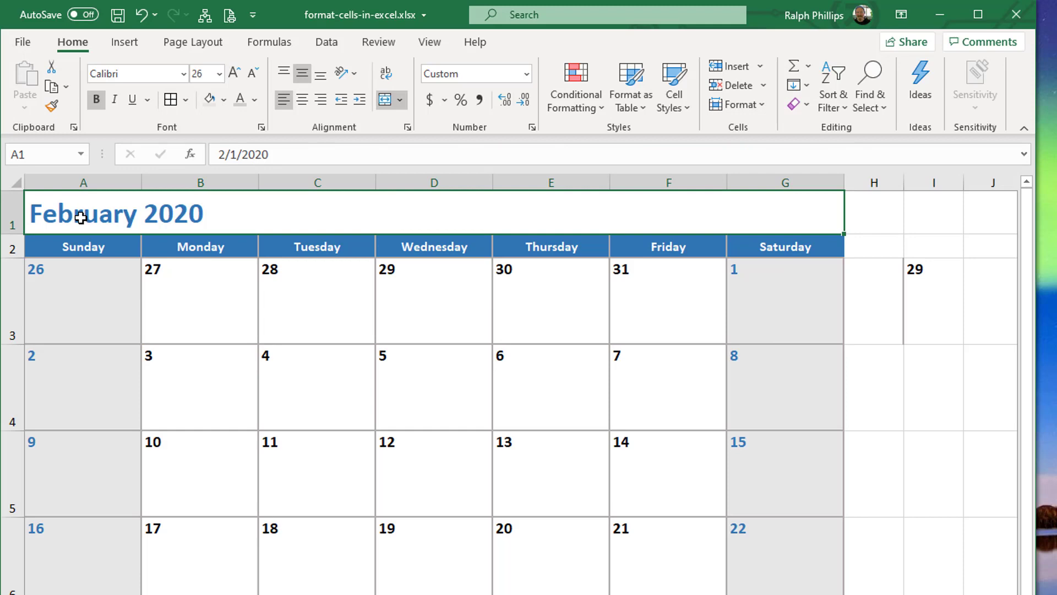
{"action": "left_click", "coordinate": [934, 304]}
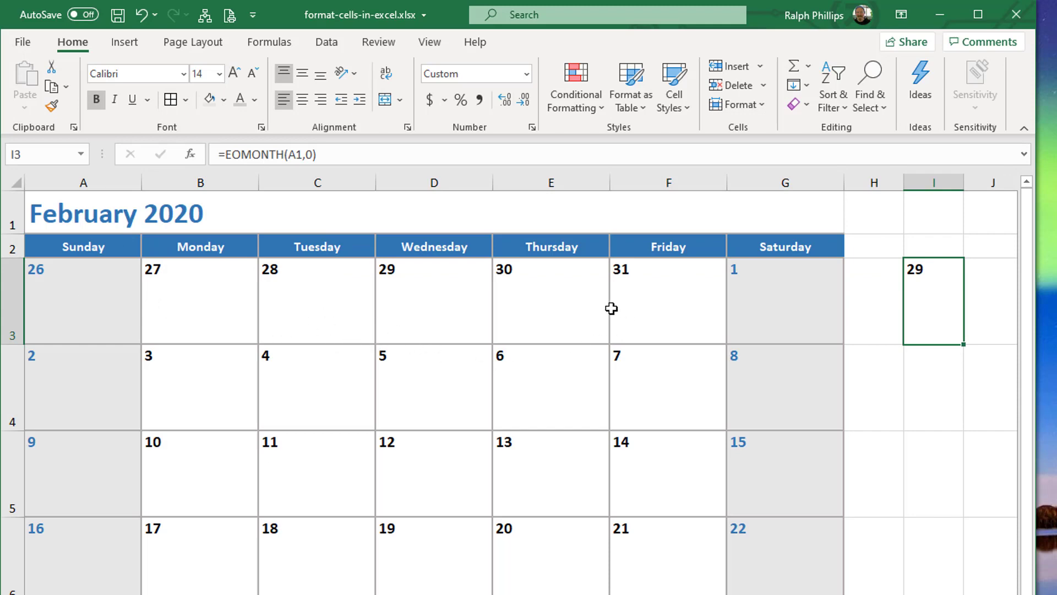
{"action": "left_click", "coordinate": [423, 316]}
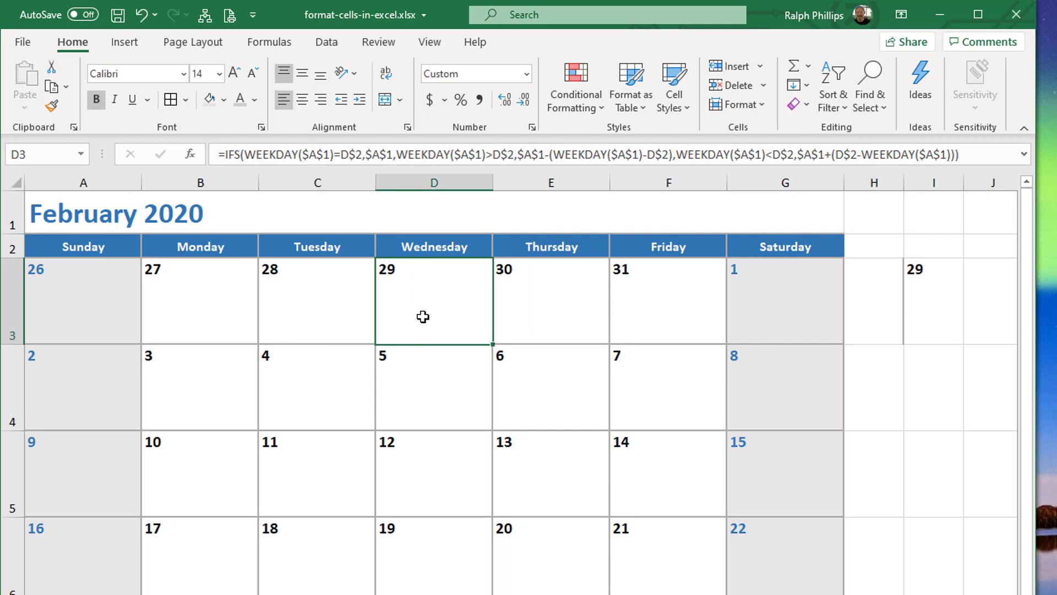
{"action": "left_click", "coordinate": [588, 107]}
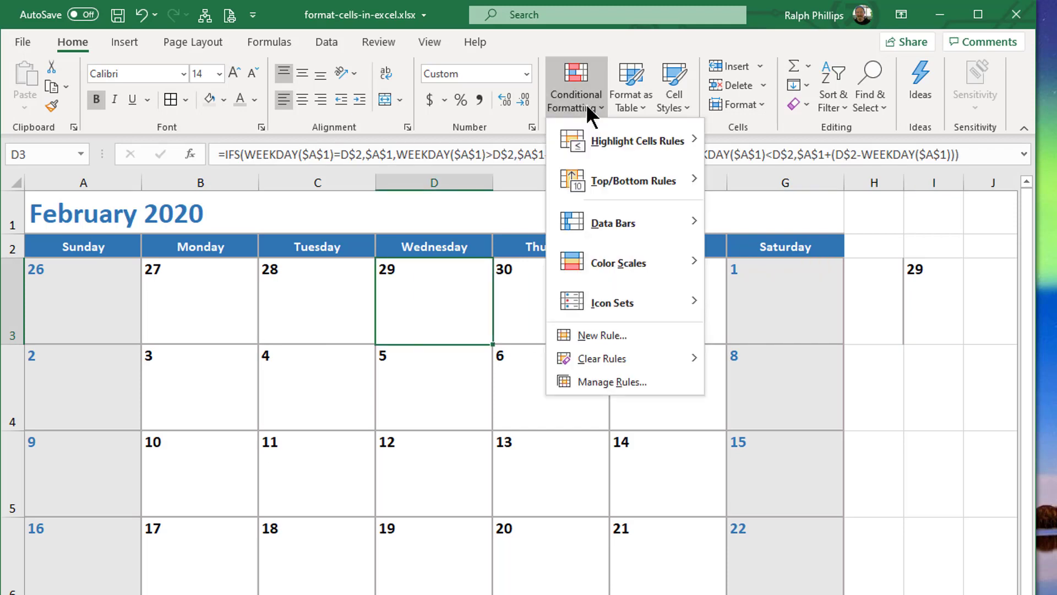
Start a new rule of type 'Use a formula to determine which cells to format'.
{"action": "left_click", "coordinate": [615, 335]}
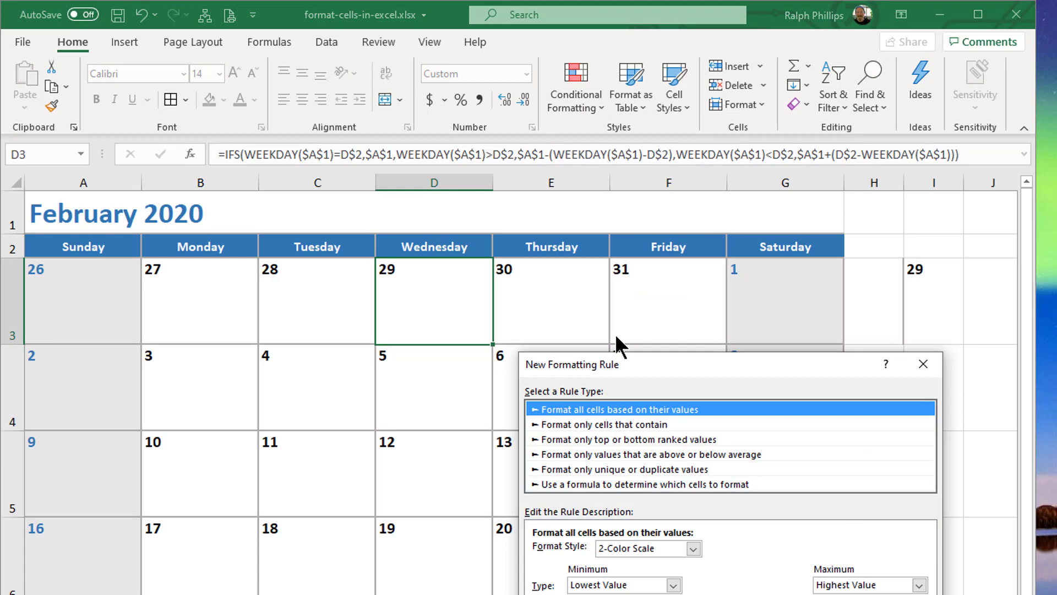
{"action": "left_click", "coordinate": [602, 484]}
{"action": "left_click_drag", "start_coordinate": [672, 361], "coordinate": [706, 263]}
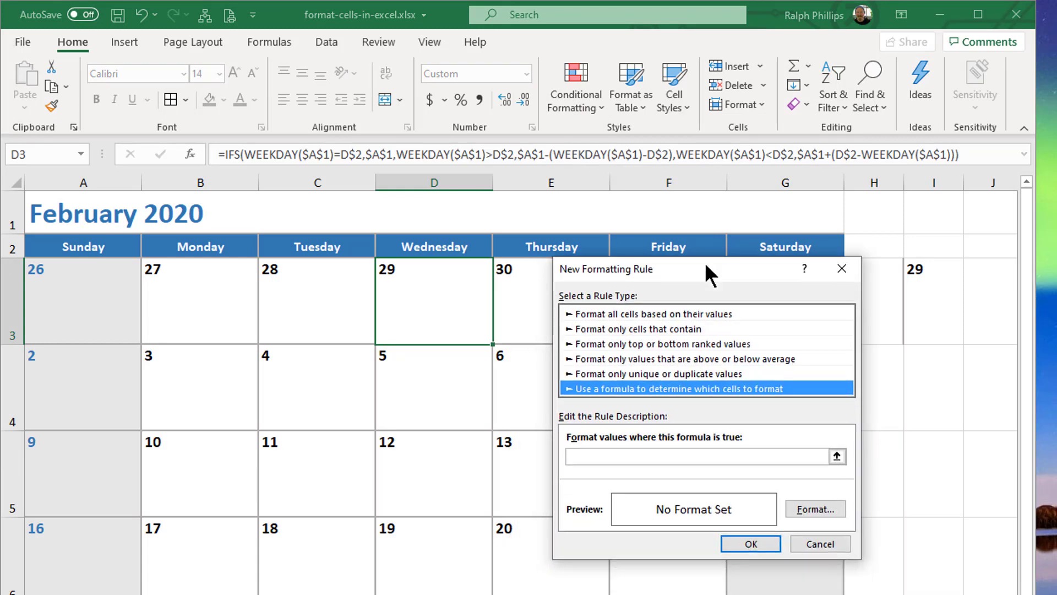
Enter the rule formula =or(D3<$A$1,D3>eomonth($A$1,0)).
{"action": "left_click", "coordinate": [579, 457]}
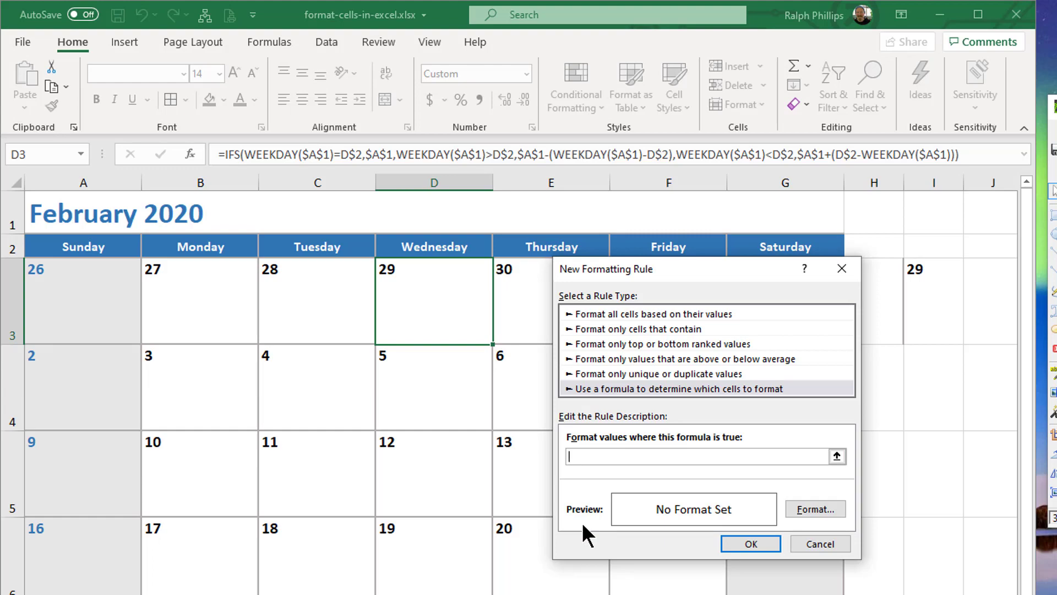
{"action": "type", "text": "=or("}
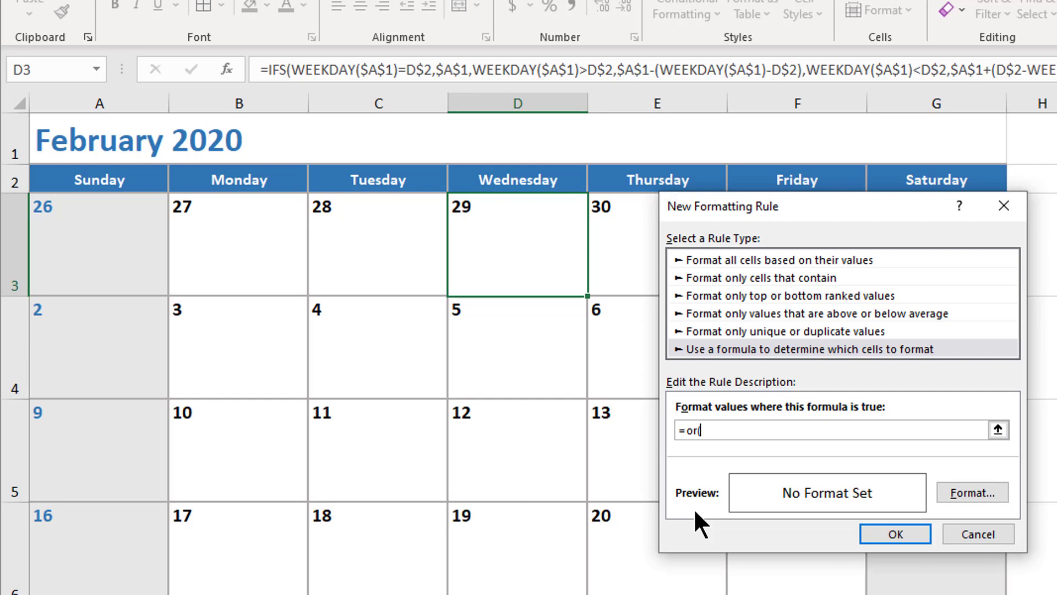
{"action": "type", "text": "D3<"}
{"action": "left_click", "coordinate": [71, 139]}
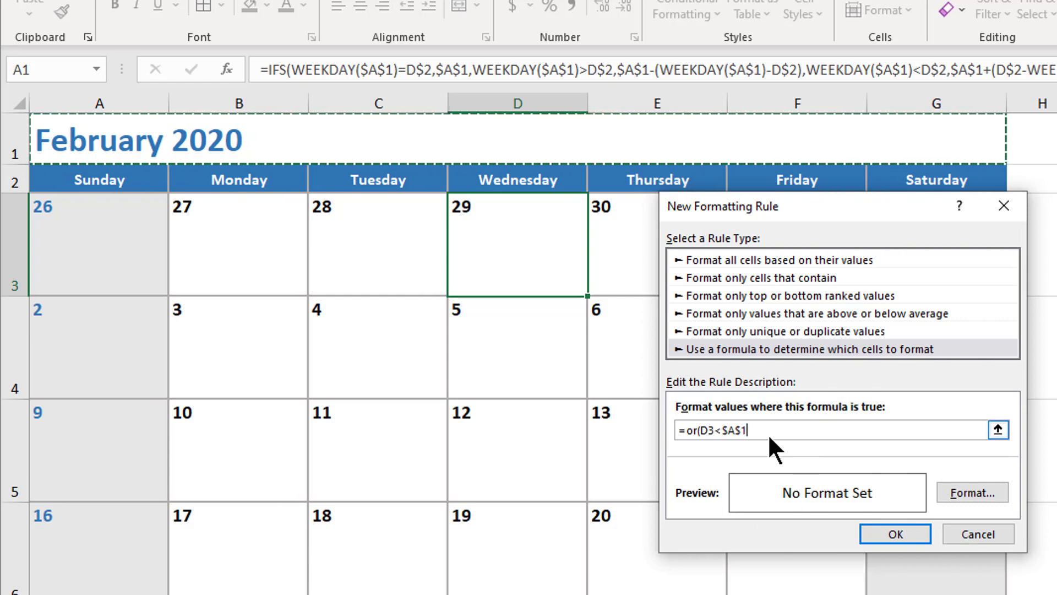
{"action": "type", "text": ","}
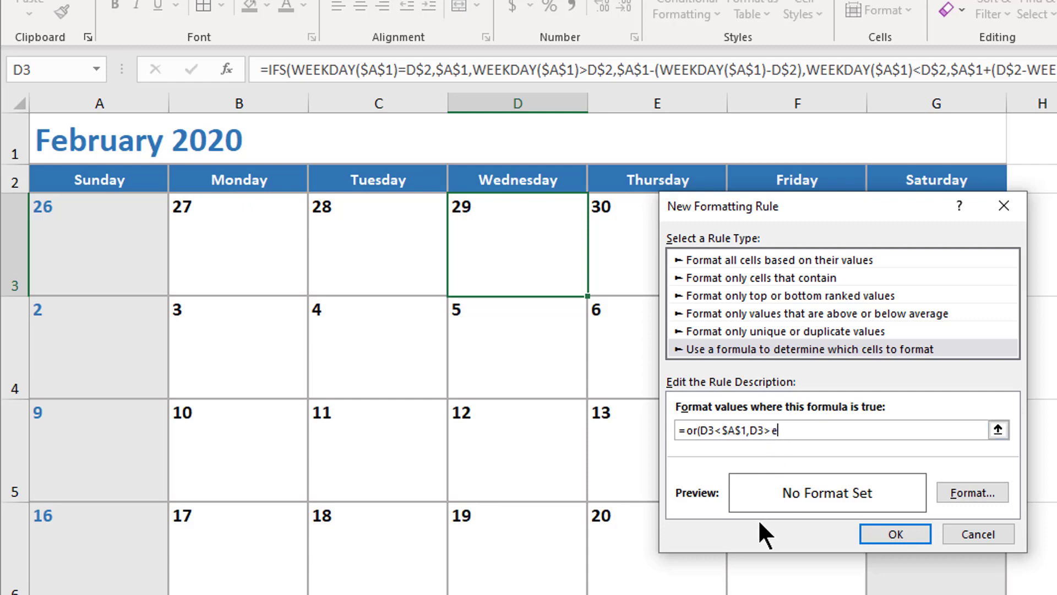
{"action": "type", "text": "omonth("}
{"action": "left_click", "coordinate": [72, 134]}
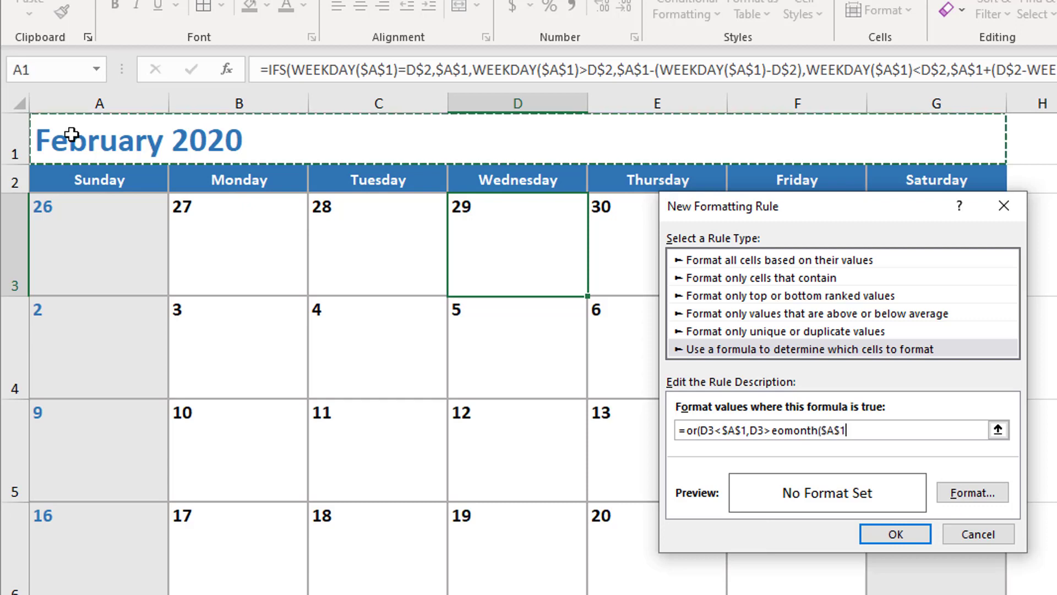
{"action": "type", "text": ",0"}
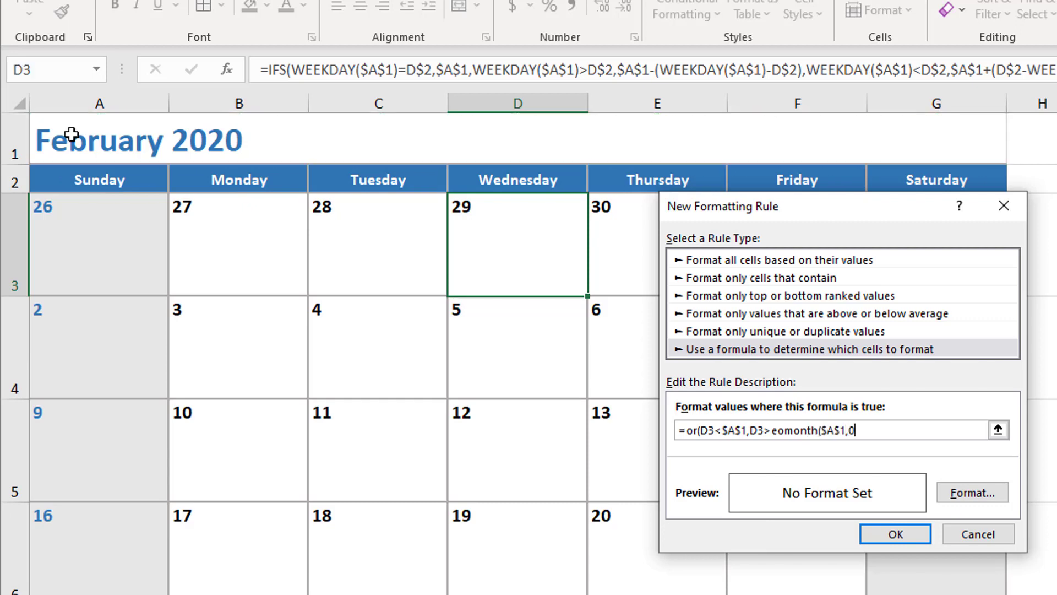
{"action": "type", "text": "))"}
Set the out-of-month rule's font colour to grey and save the rule.
{"action": "left_click", "coordinate": [984, 493]}
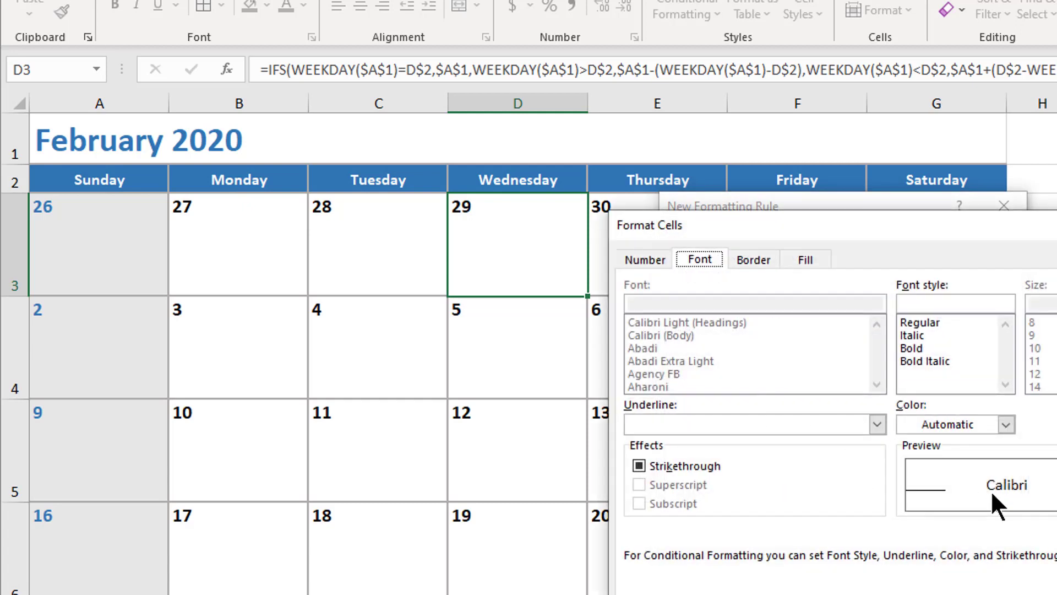
{"action": "left_click", "coordinate": [1006, 424]}
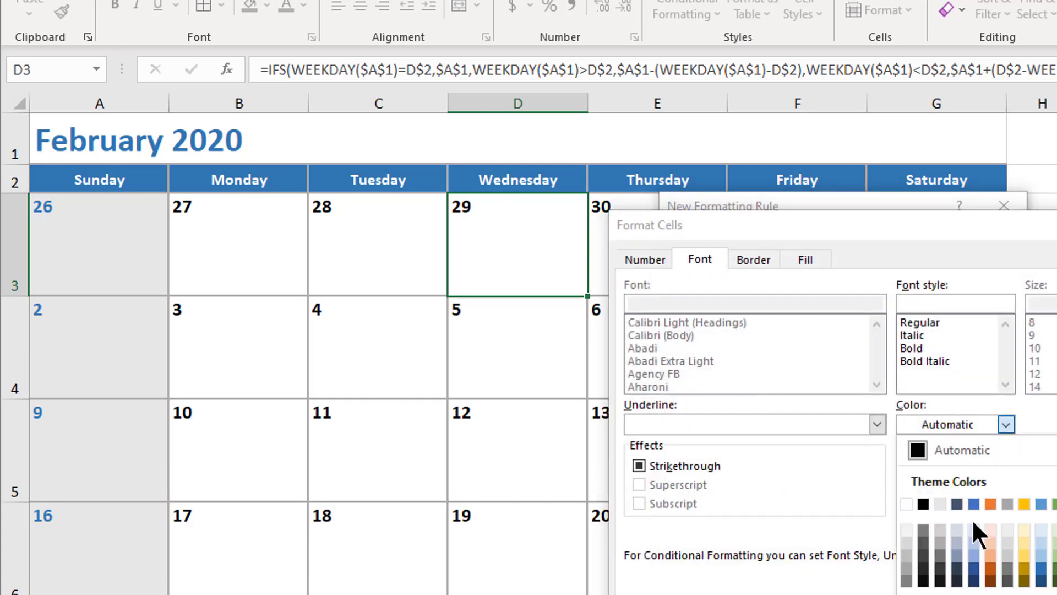
{"action": "left_click", "coordinate": [940, 543]}
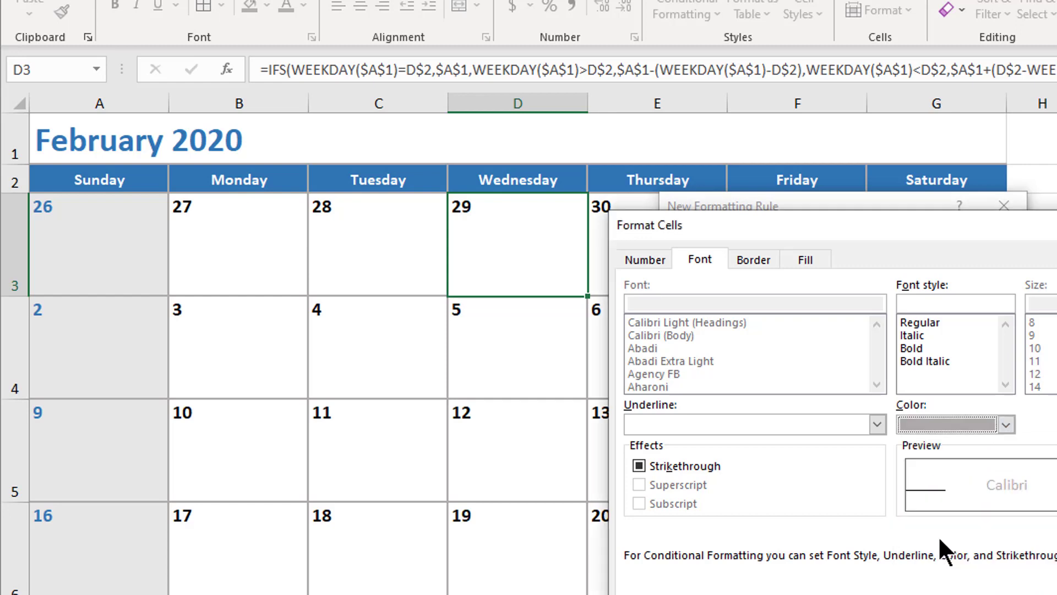
{"action": "key", "text": "Return"}
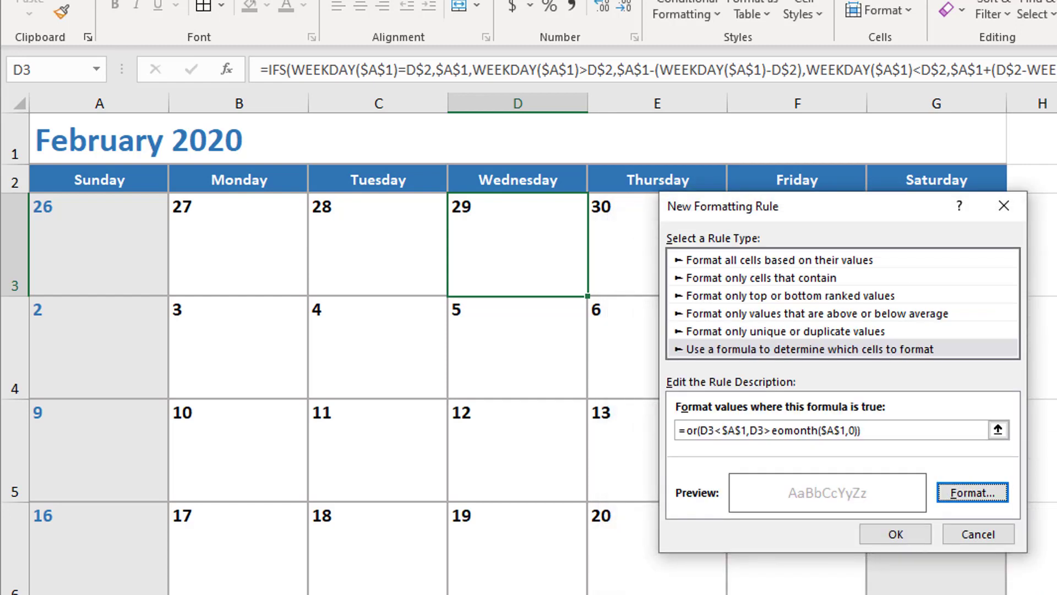
{"action": "left_click", "coordinate": [919, 534]}
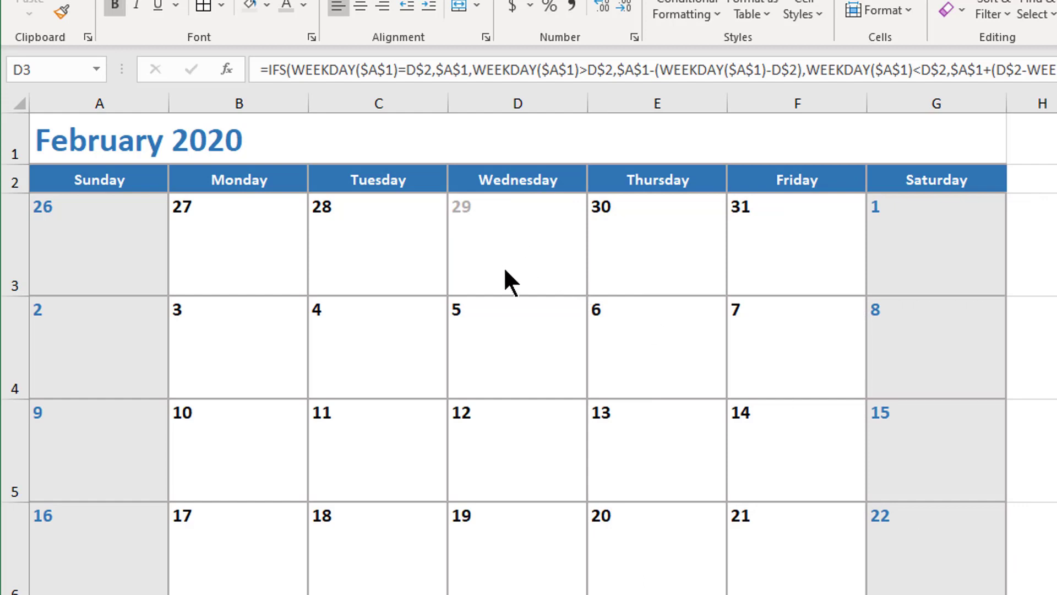
Change the grey rule's Applies-to range from $D$3 to $A$3:$G$8 and apply it.
{"action": "left_click", "coordinate": [511, 265]}
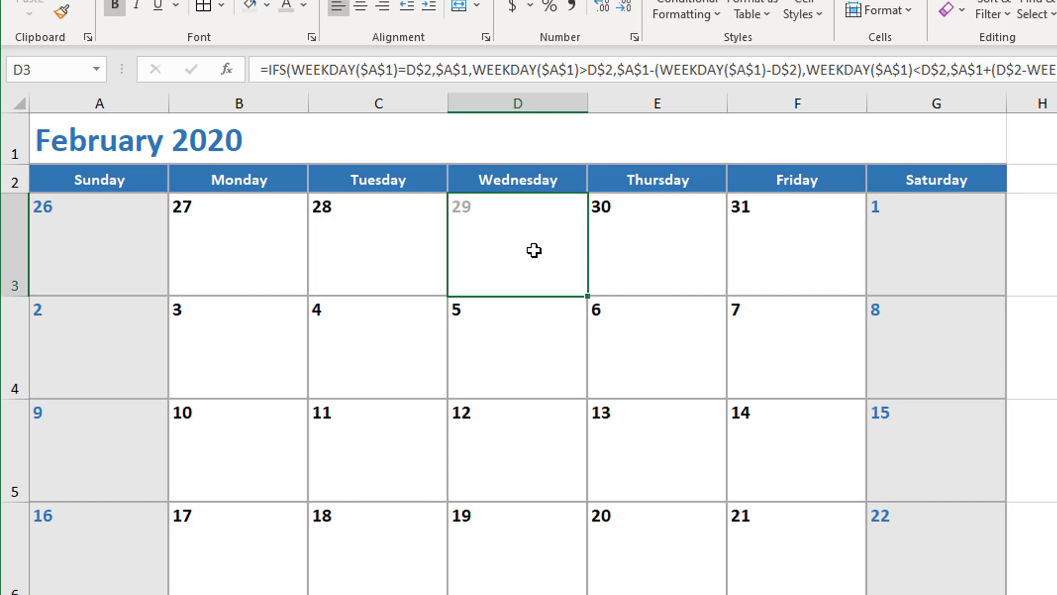
{"action": "left_click", "coordinate": [686, 12]}
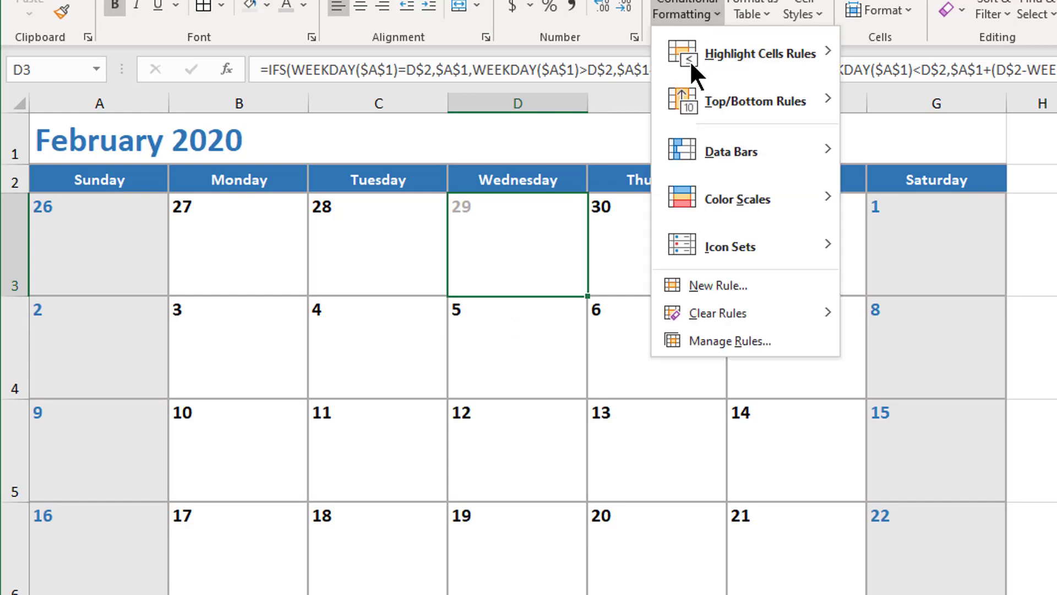
{"action": "left_click", "coordinate": [745, 344]}
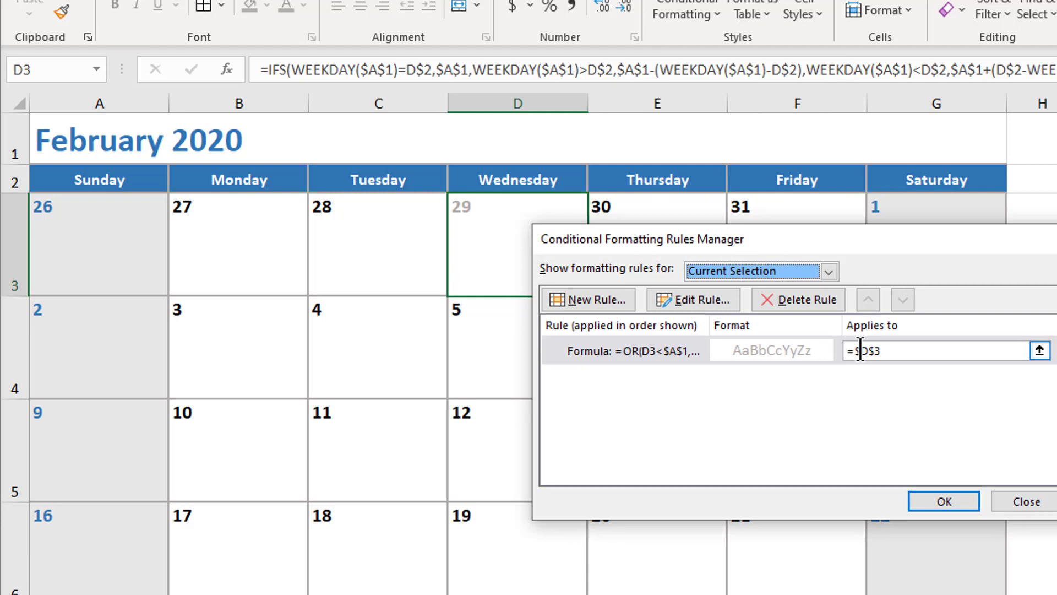
{"action": "left_click_drag", "start_coordinate": [932, 361], "coordinate": [855, 351]}
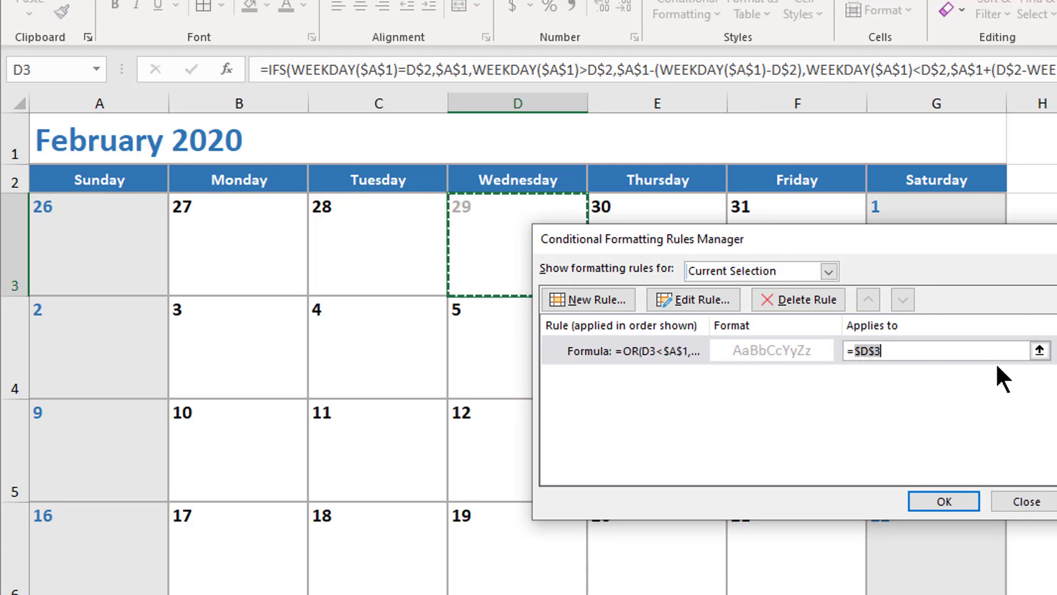
{"action": "key", "text": "BackSpace"}
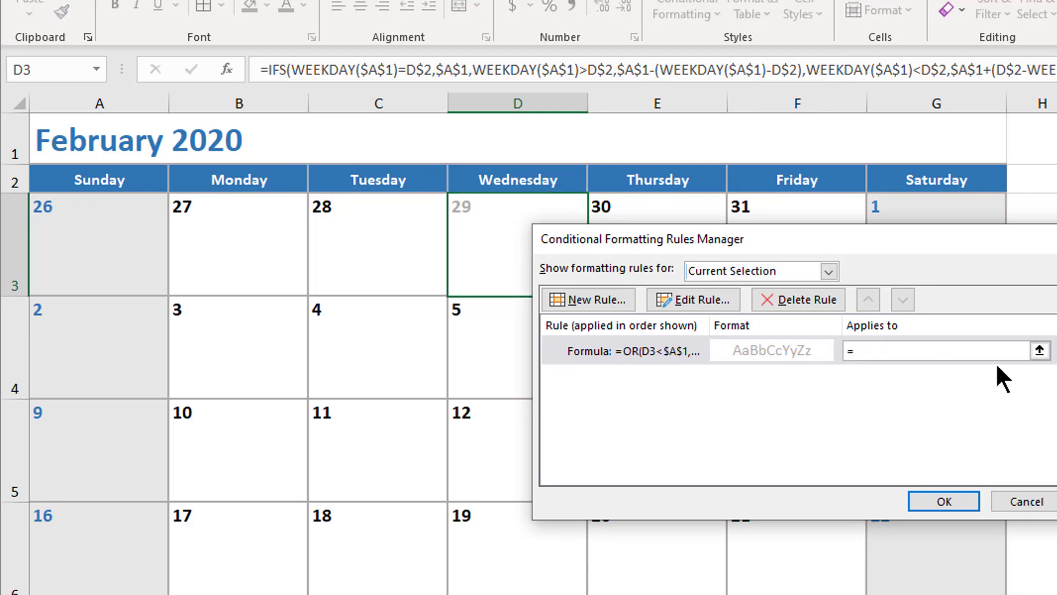
{"action": "left_click", "coordinate": [83, 245]}
{"action": "left_click_drag", "start_coordinate": [650, 562], "coordinate": [936, 592]}
{"action": "left_click", "coordinate": [945, 501]}
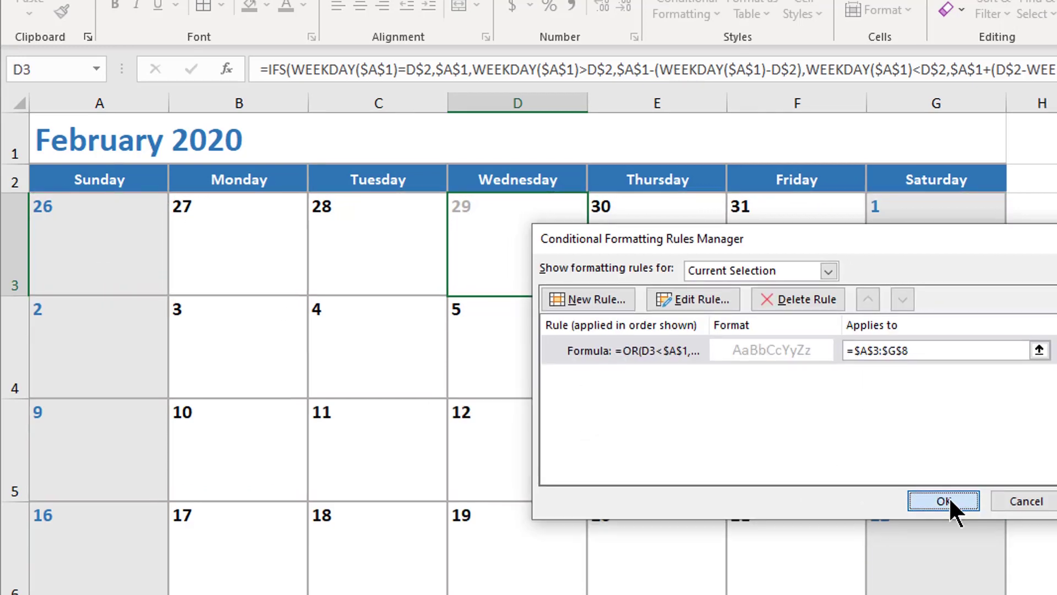
{"action": "left_click", "coordinate": [144, 259]}
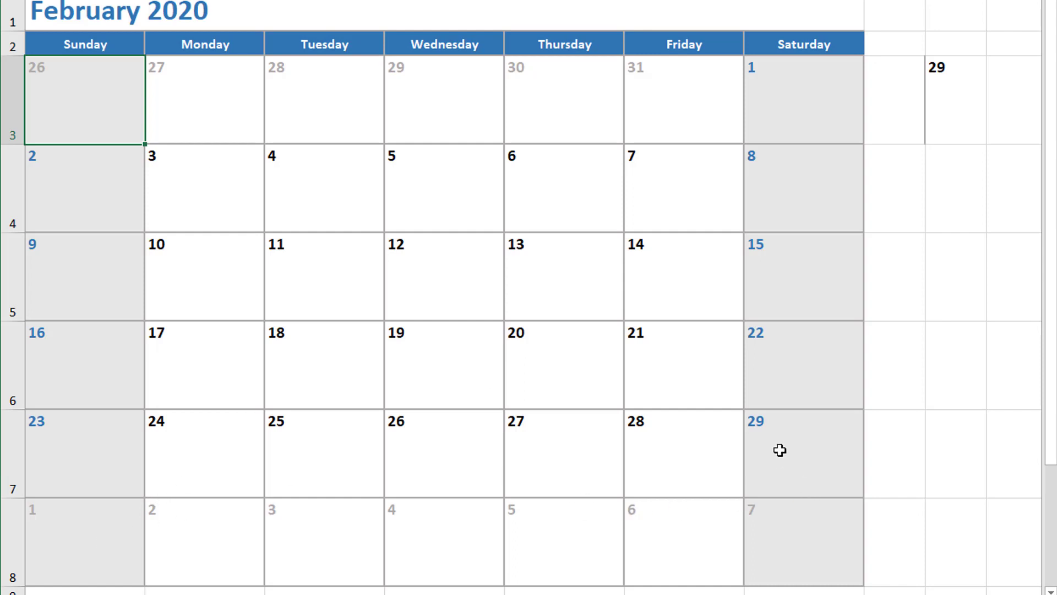
Enter 4/1/2020 in the title cell to show April 2020.
{"action": "left_click", "coordinate": [137, 22]}
{"action": "type", "text": "4/1/2020"}
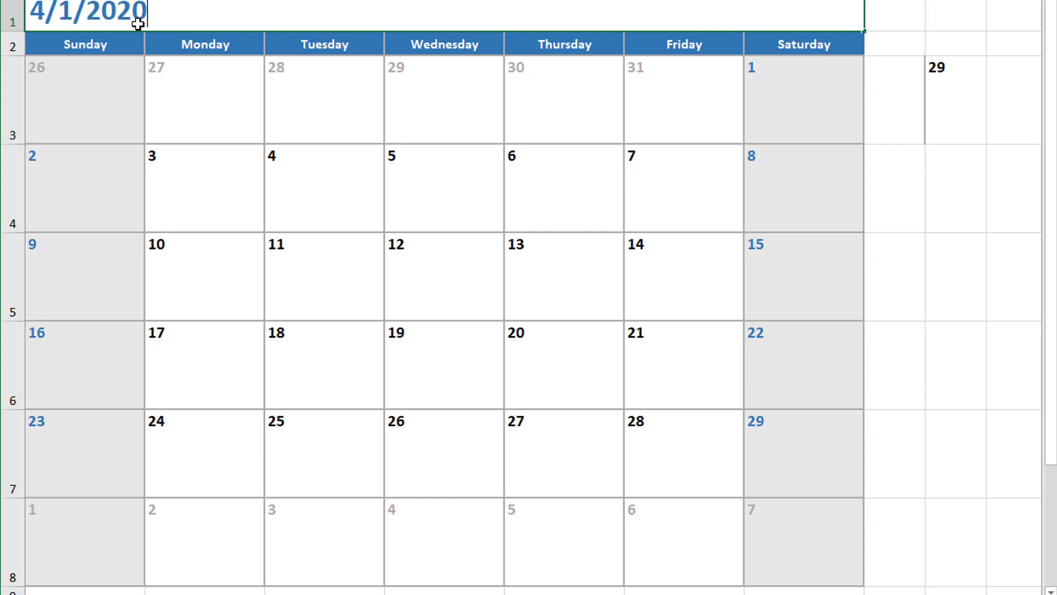
{"action": "key", "text": "Return"}
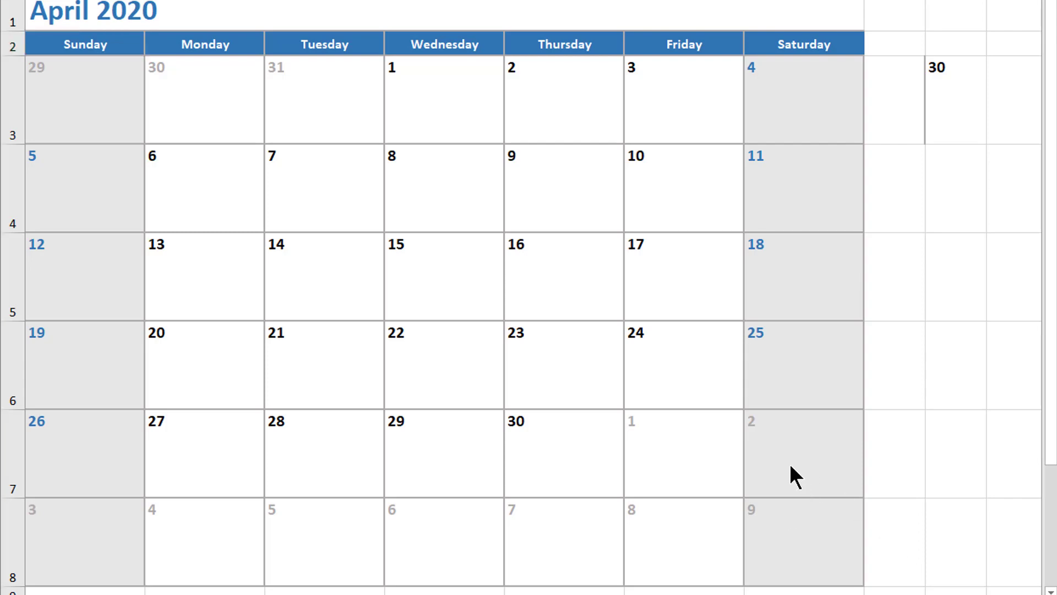
Change the title cell's date to 3/1/2020 for March 2020.
{"action": "key", "text": "alt+Tab"}
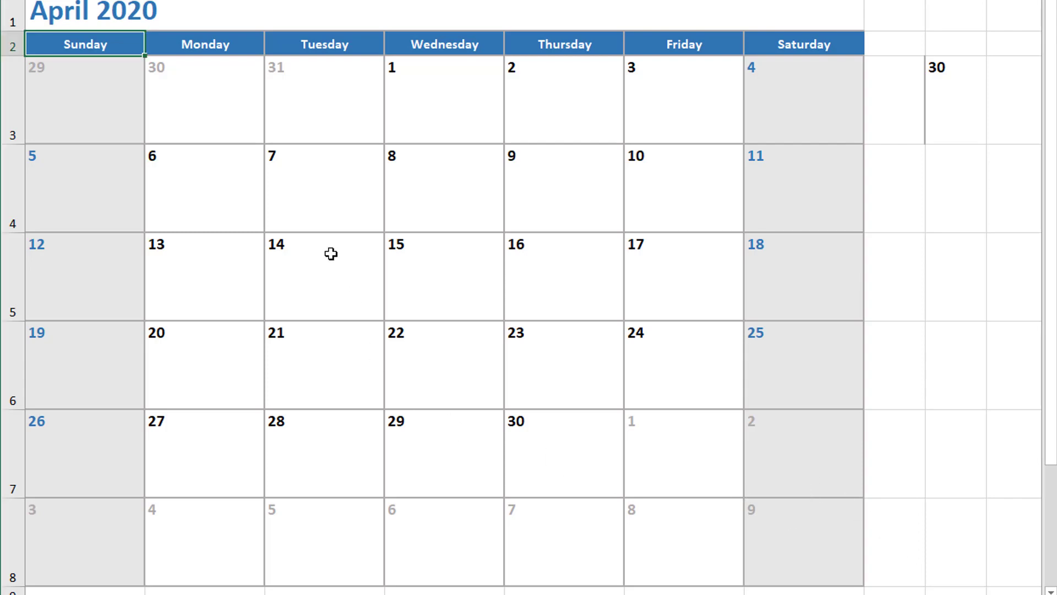
{"action": "left_click", "coordinate": [331, 254]}
{"action": "left_click", "coordinate": [87, 9]}
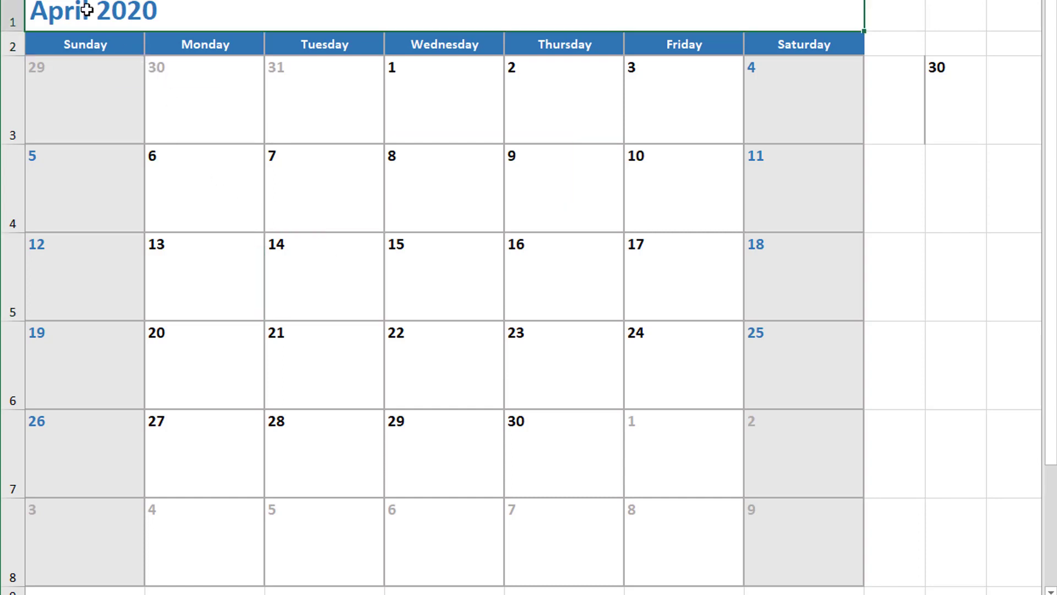
{"action": "double_click", "coordinate": [87, 10]}
{"action": "type", "text": "3/1/2"}
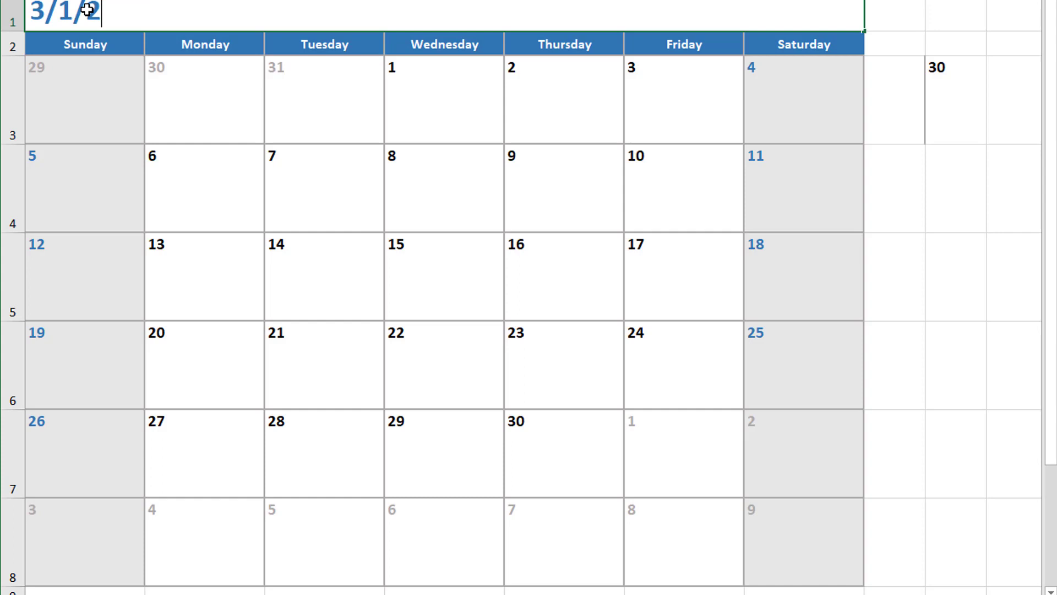
{"action": "type", "text": "020"}
{"action": "key", "text": "Return"}
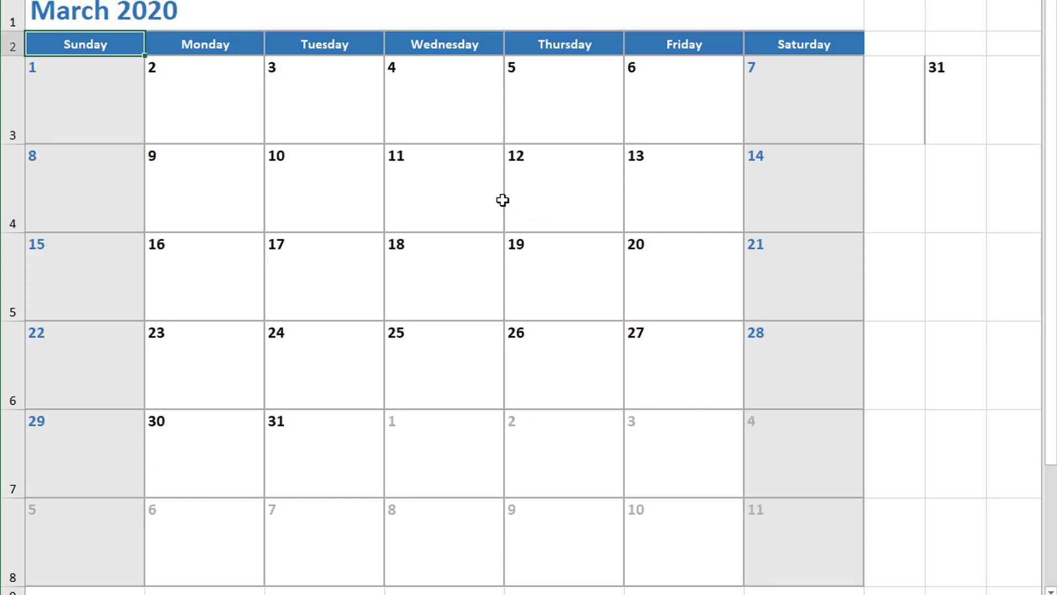
Select the Saturday 7 cell G3 and start a new formula-based conditional formatting rule.
{"action": "left_click", "coordinate": [808, 107]}
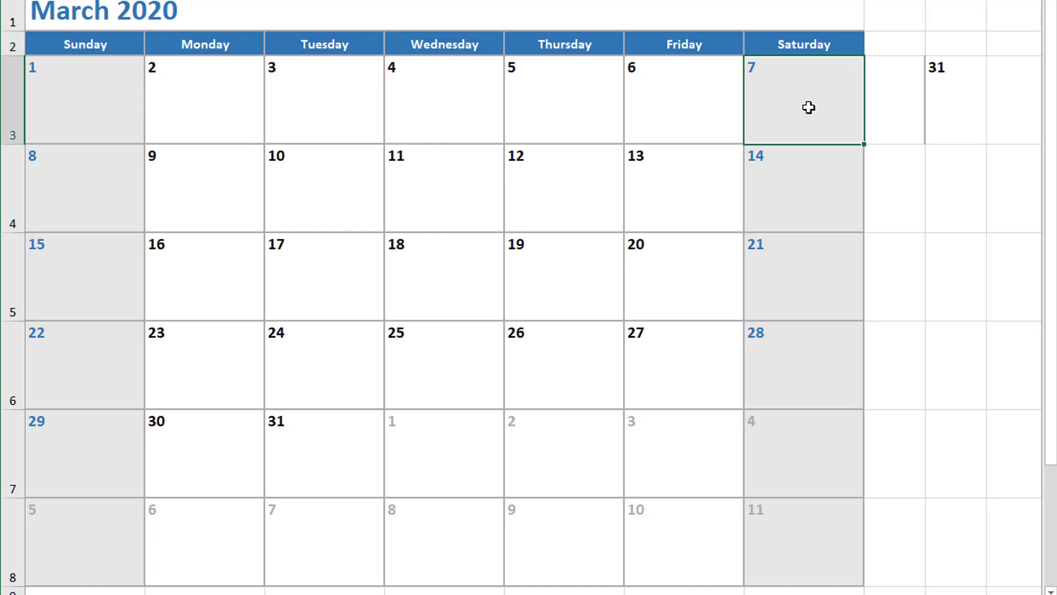
{"action": "left_click", "coordinate": [687, 227]}
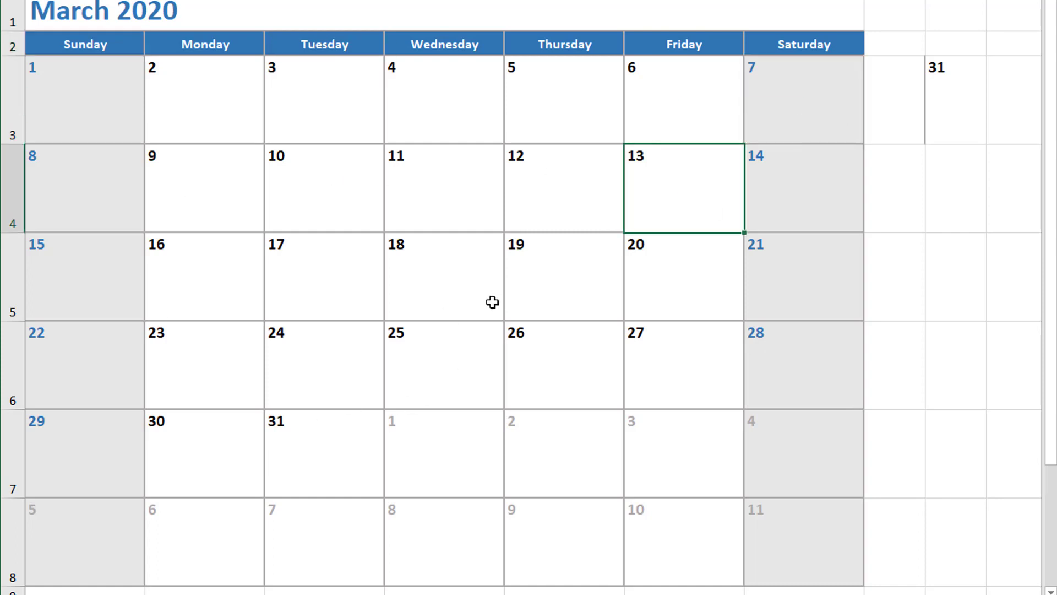
{"action": "left_click", "coordinate": [805, 113]}
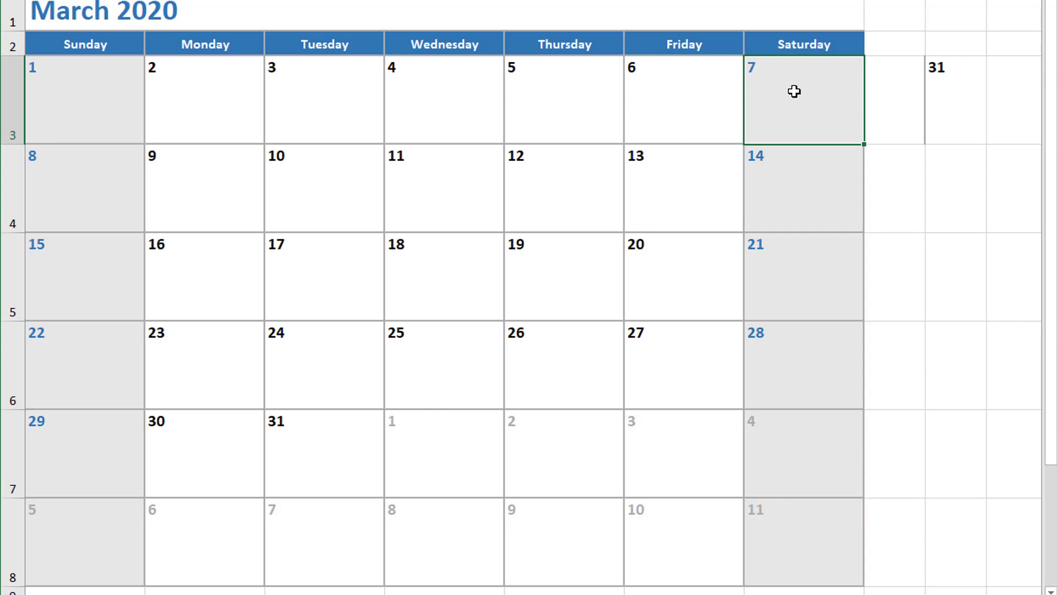
{"action": "key", "text": "alt+h"}
{"action": "key", "text": "l"}
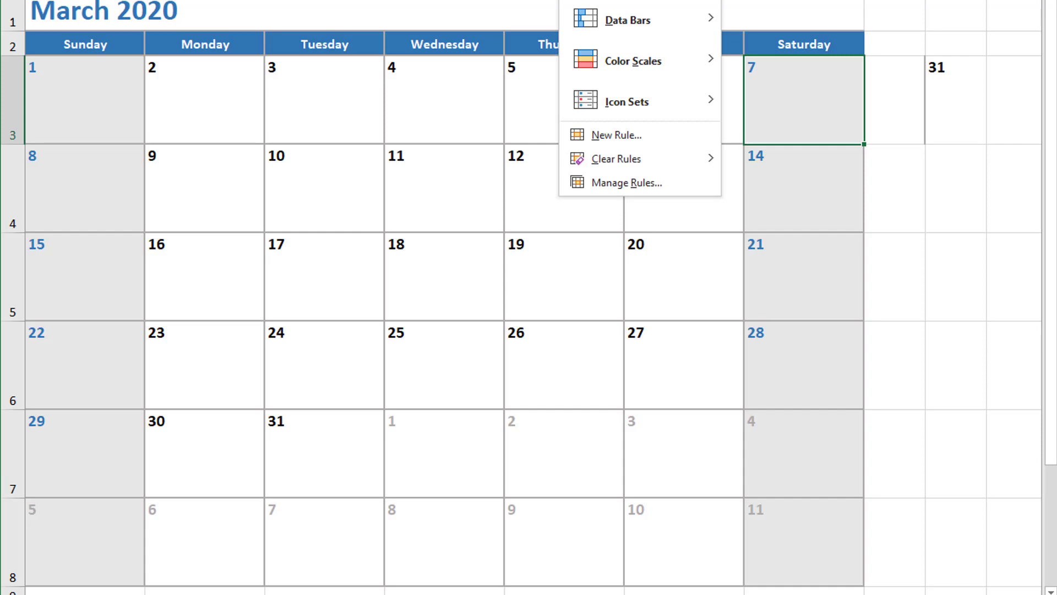
{"action": "left_click", "coordinate": [614, 138]}
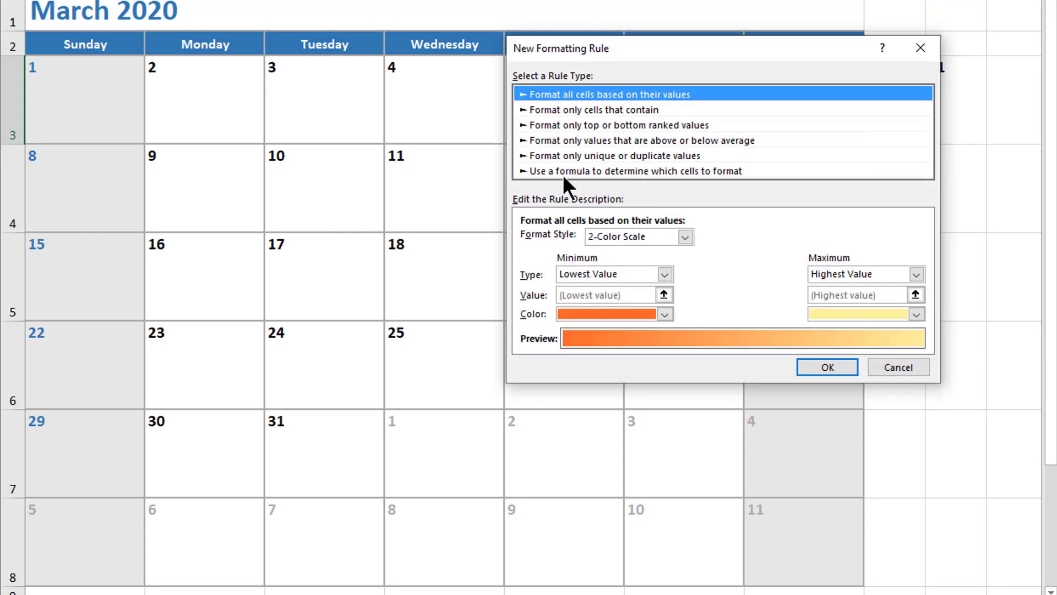
{"action": "left_click", "coordinate": [563, 171]}
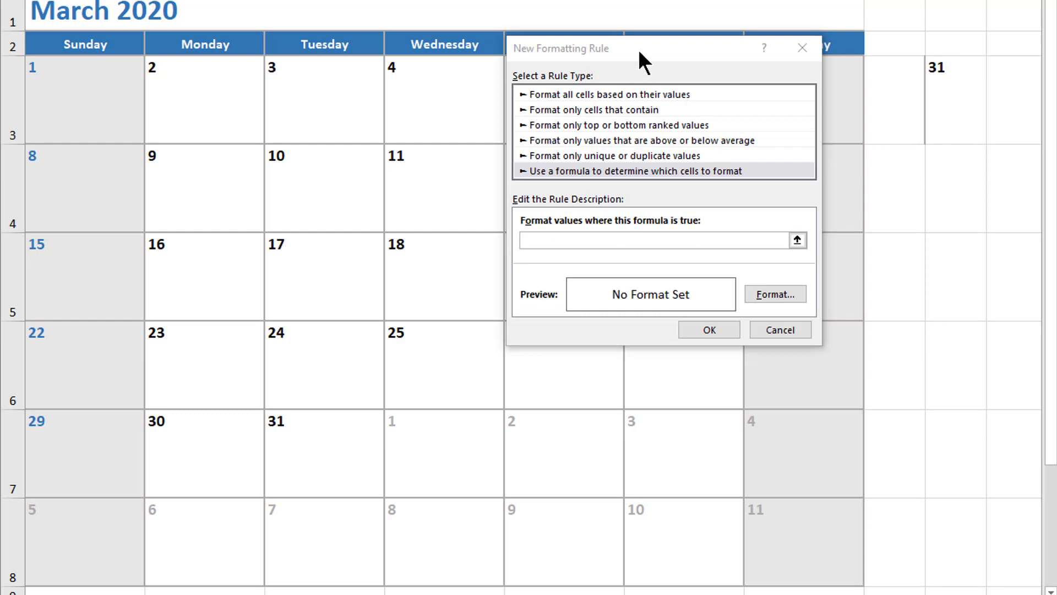
{"action": "left_click_drag", "start_coordinate": [639, 49], "coordinate": [543, 86]}
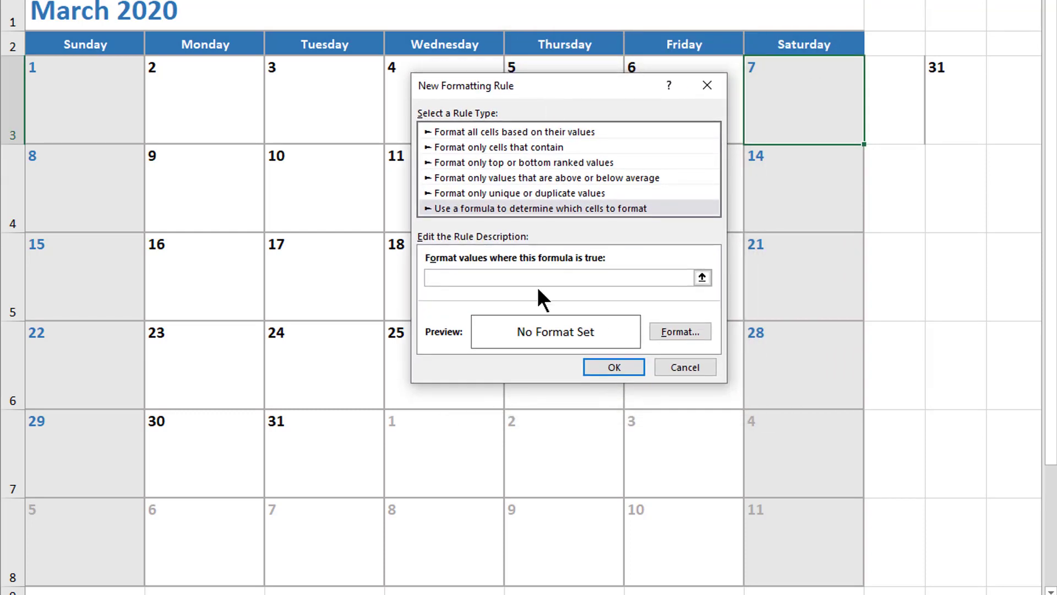
Begin the rule formula as =and(month(G3)=month(today())).
{"action": "left_click", "coordinate": [537, 278]}
{"action": "type", "text": "="}
{"action": "type", "text": "and("}
{"action": "left_click", "coordinate": [807, 90]}
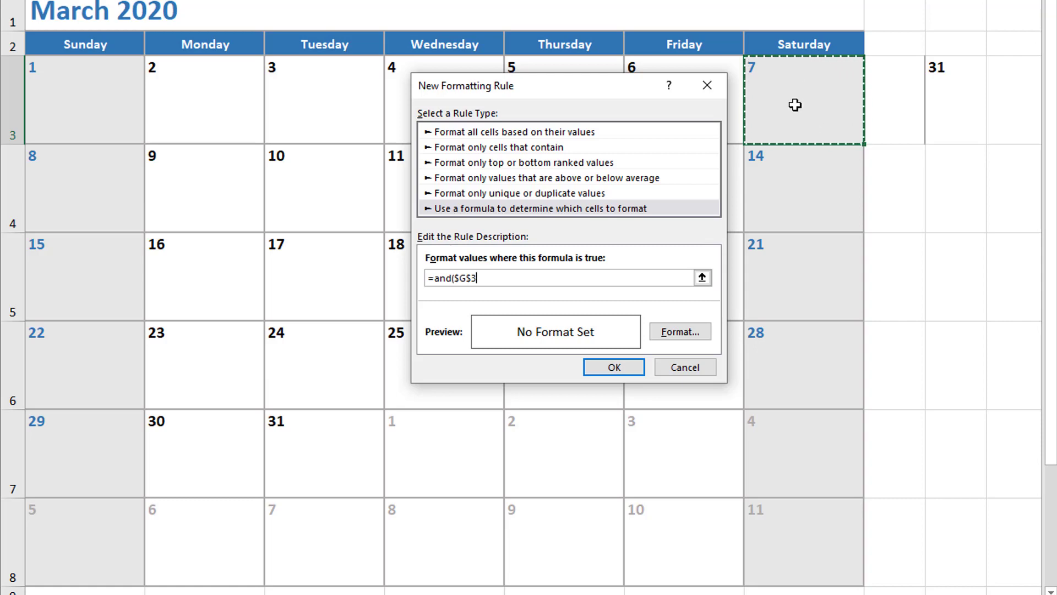
{"action": "key", "text": "BackSpace"}
{"action": "key", "text": "BackSpace"}
{"action": "key", "text": "BackSpace"}
{"action": "key", "text": "BackSpace"}
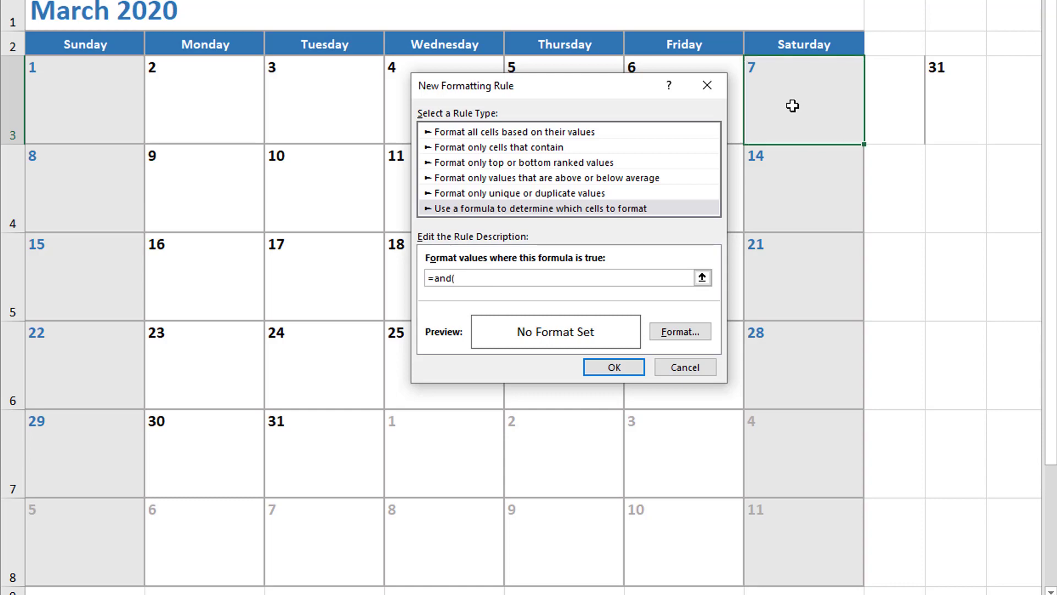
{"action": "type", "text": "month"}
{"action": "type", "text": "("}
{"action": "left_click", "coordinate": [793, 106]}
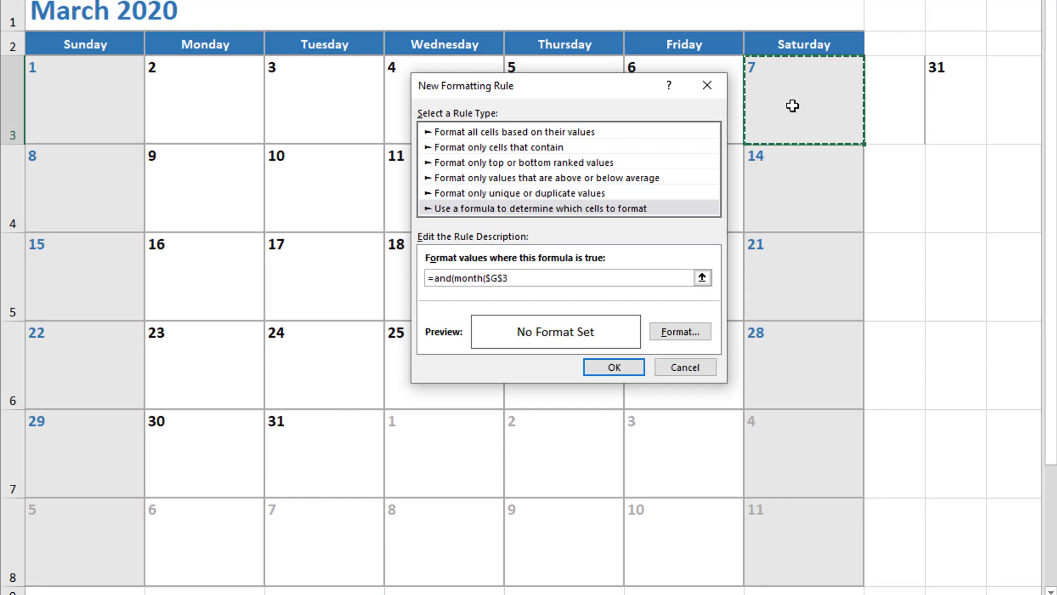
{"action": "type", "text": ")=month"}
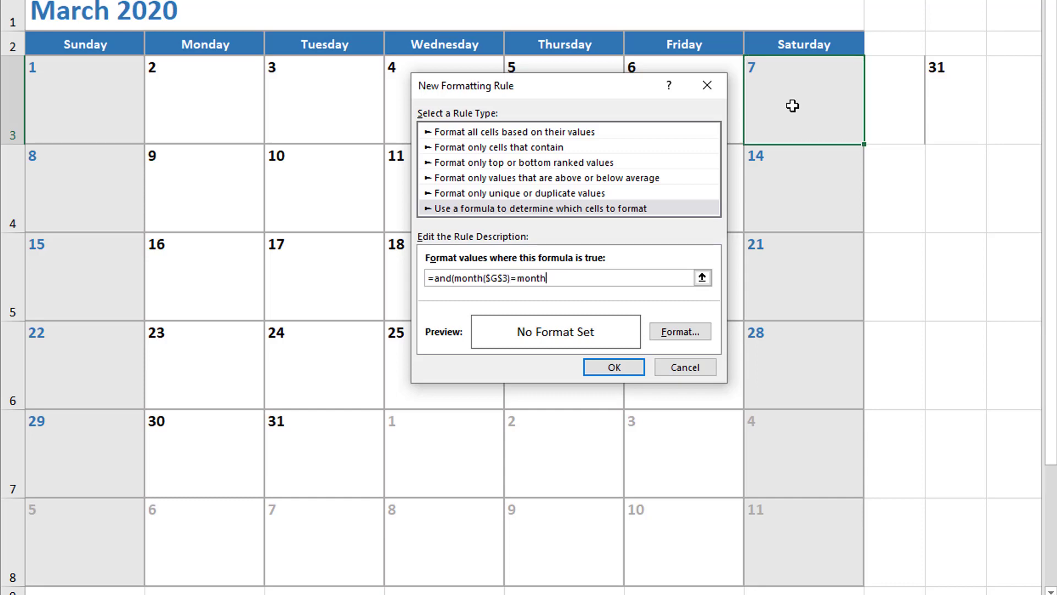
{"action": "type", "text": "(today())"}
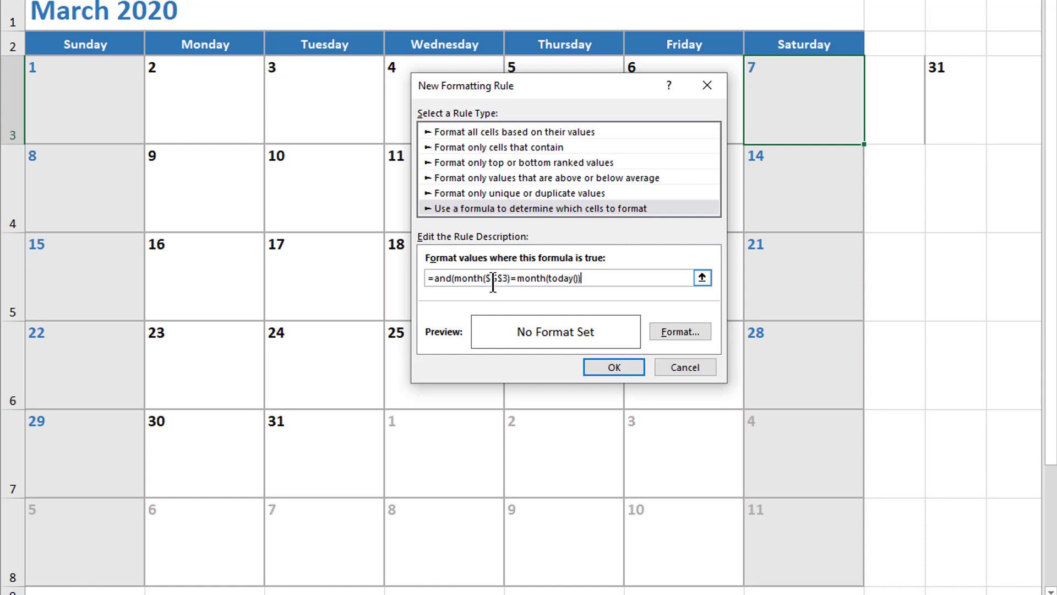
Make both G3 references relative and add the condition day(G3)=day(today()).
{"action": "left_click_drag", "start_coordinate": [485, 278], "coordinate": [509, 279]}
{"action": "key", "text": "F4"}
{"action": "key", "text": "F4"}
{"action": "key", "text": "F4"}
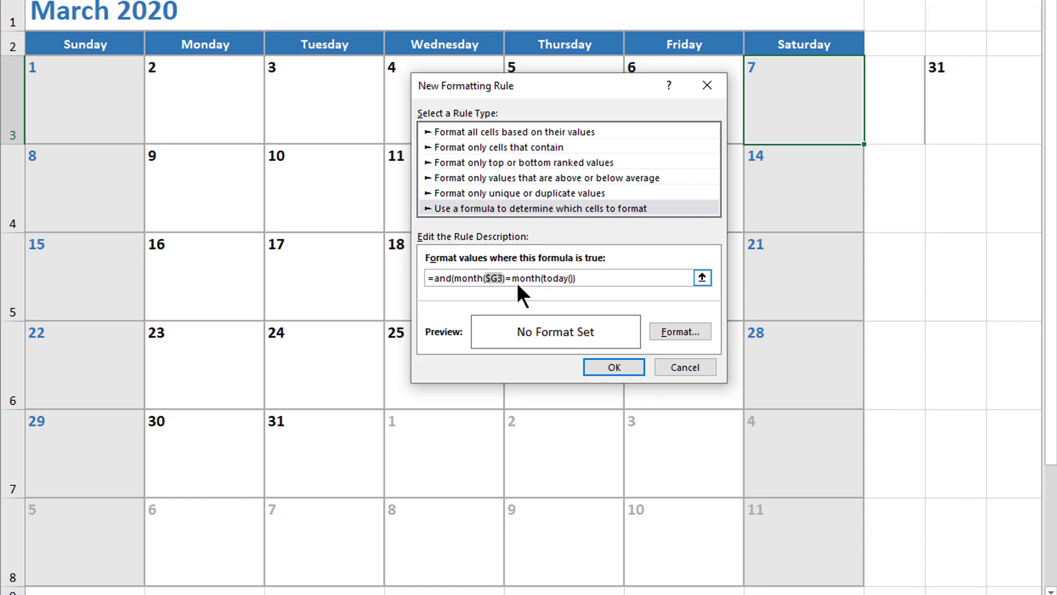
{"action": "type", "text": ","}
{"action": "type", "text": "day("}
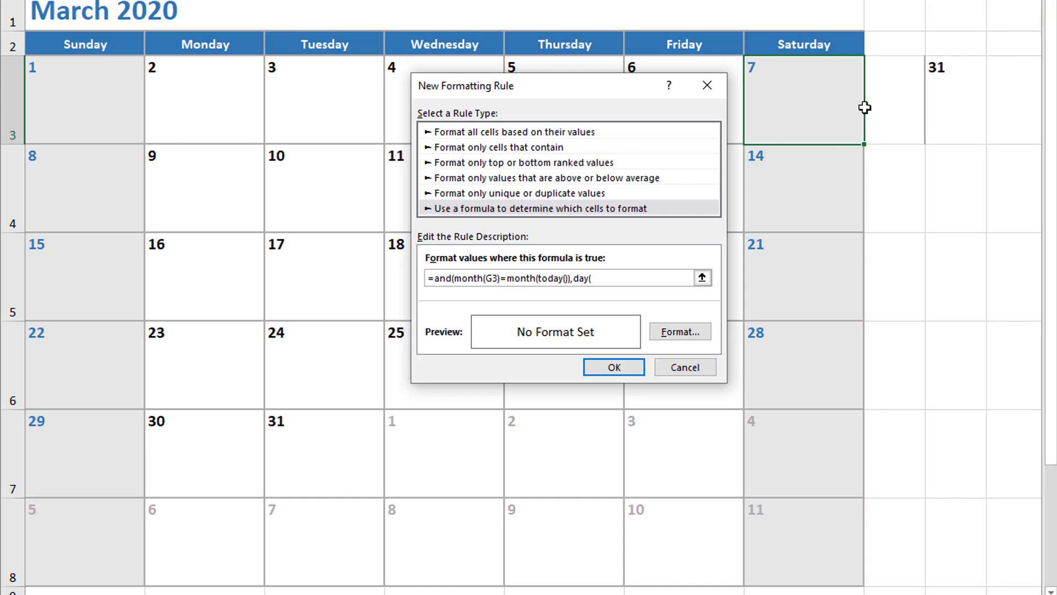
{"action": "left_click", "coordinate": [814, 94]}
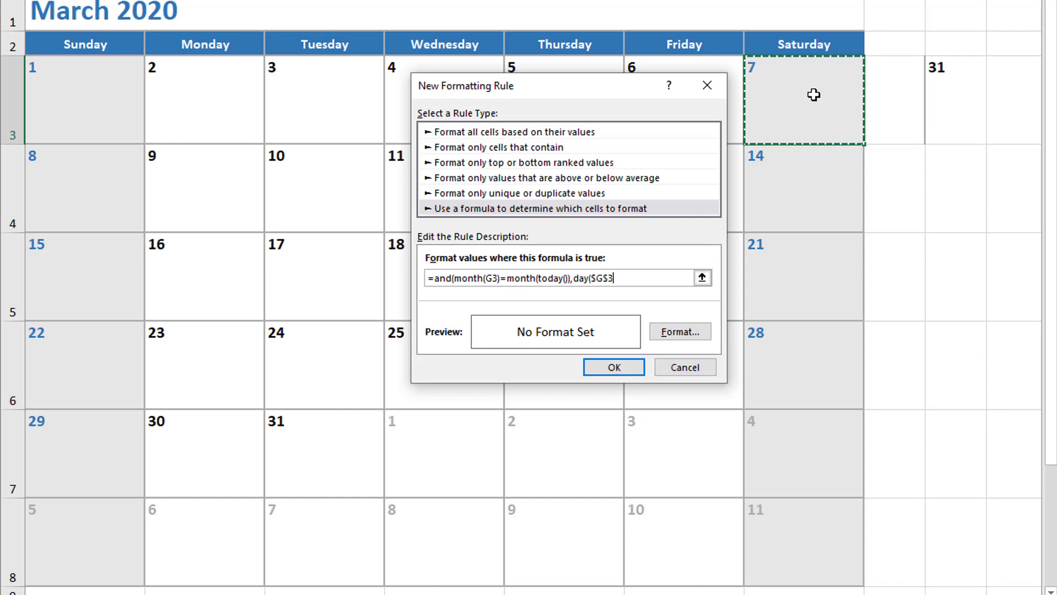
{"action": "type", "text": ")-"}
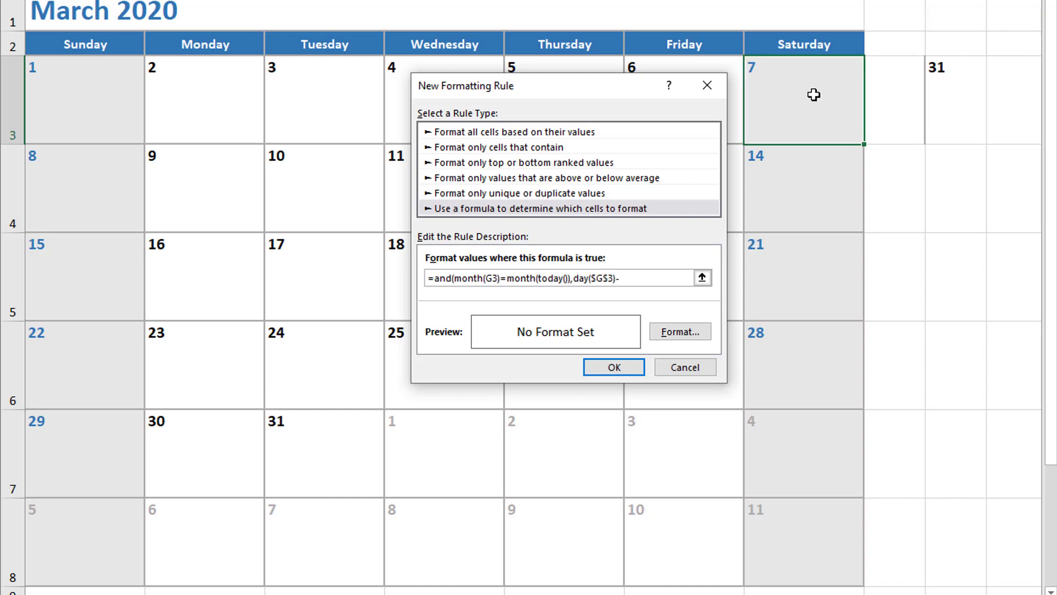
{"action": "key", "text": "BackSpace"}
{"action": "type", "text": "=day(today())"}
{"action": "left_click", "coordinate": [603, 278]}
{"action": "key", "text": "F4"}
{"action": "key", "text": "F4"}
{"action": "key", "text": "F4"}
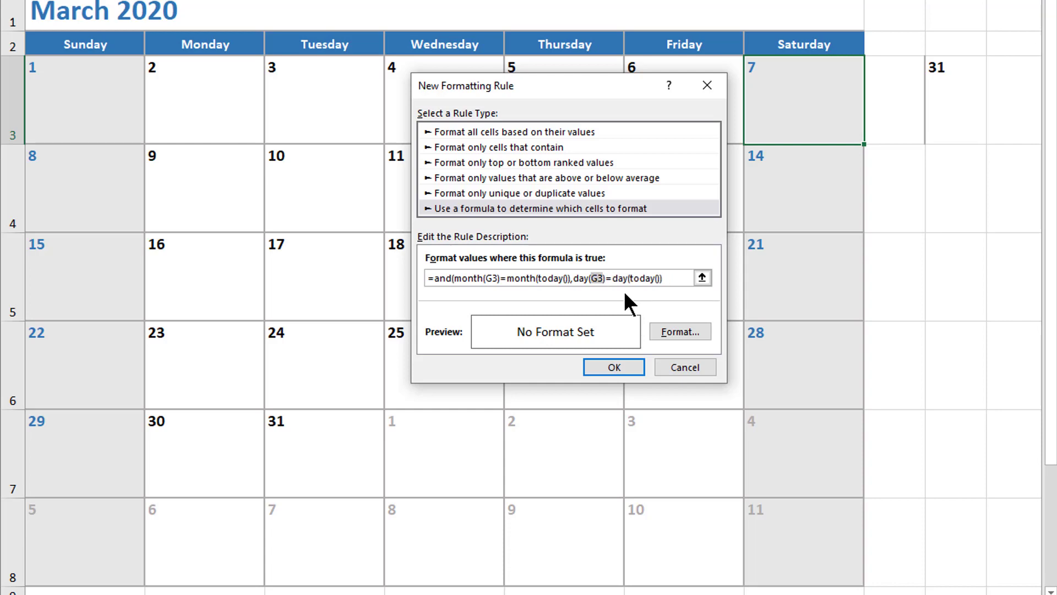
{"action": "left_click", "coordinate": [665, 279]}
Give the today rule a red double-line outline border.
{"action": "left_click", "coordinate": [688, 331]}
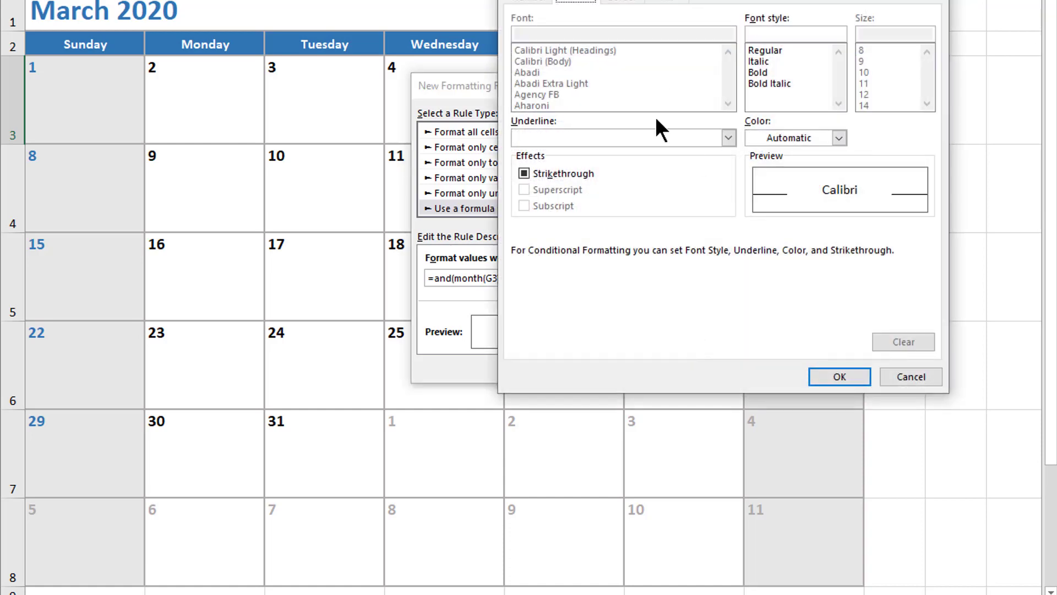
{"action": "left_click", "coordinate": [624, 3]}
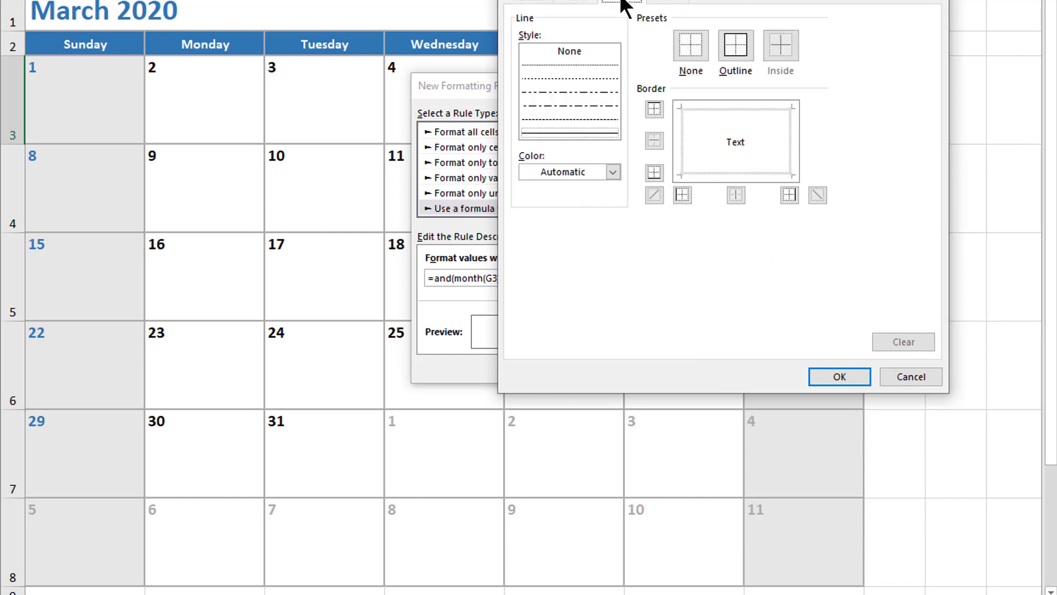
{"action": "left_click", "coordinate": [593, 133]}
{"action": "left_click", "coordinate": [612, 169]}
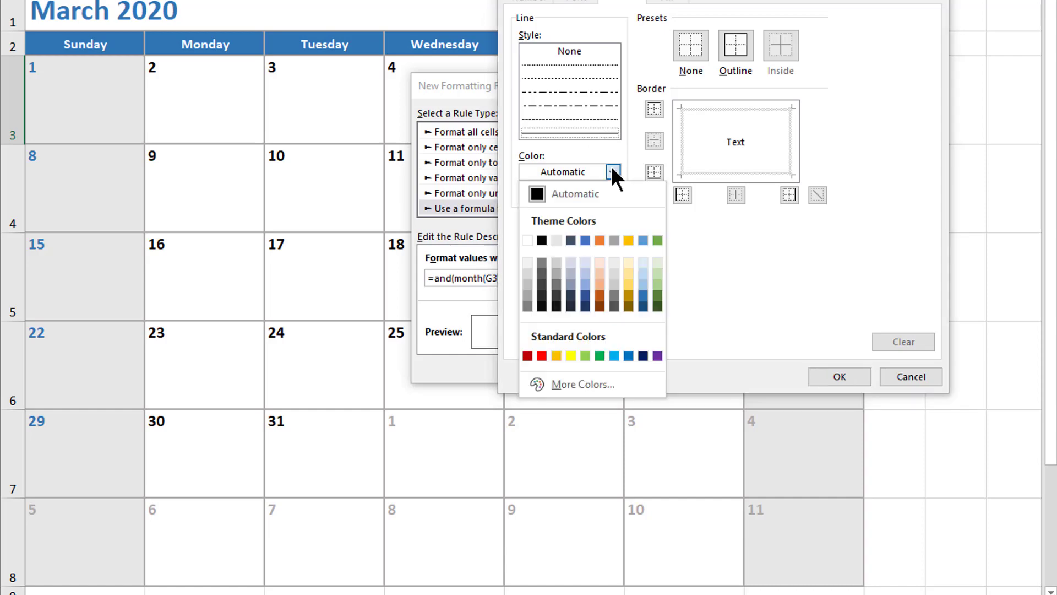
{"action": "left_click", "coordinate": [542, 356]}
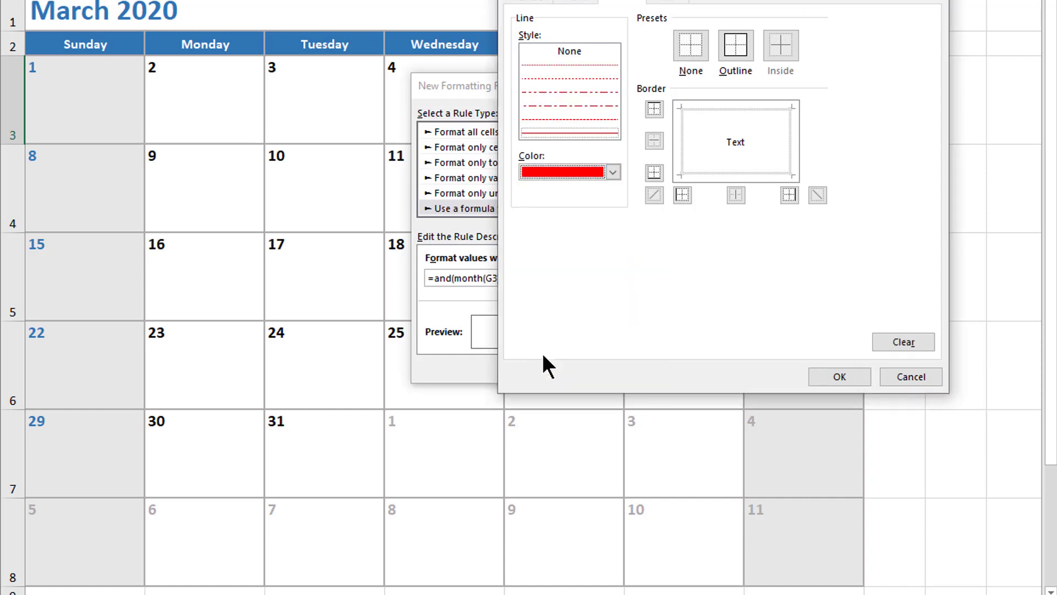
{"action": "left_click", "coordinate": [734, 44]}
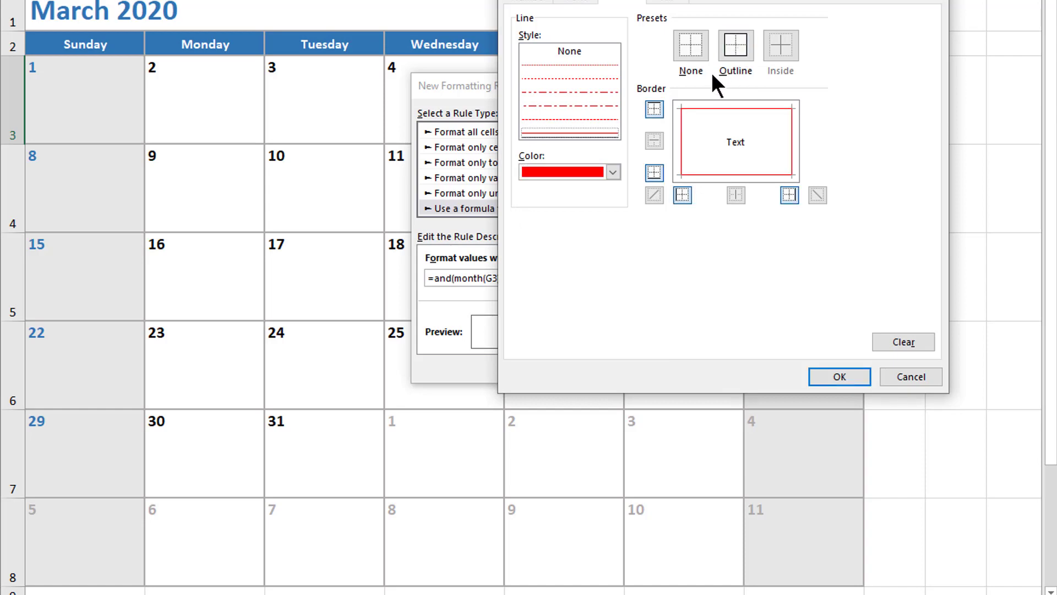
{"action": "left_click", "coordinate": [840, 377]}
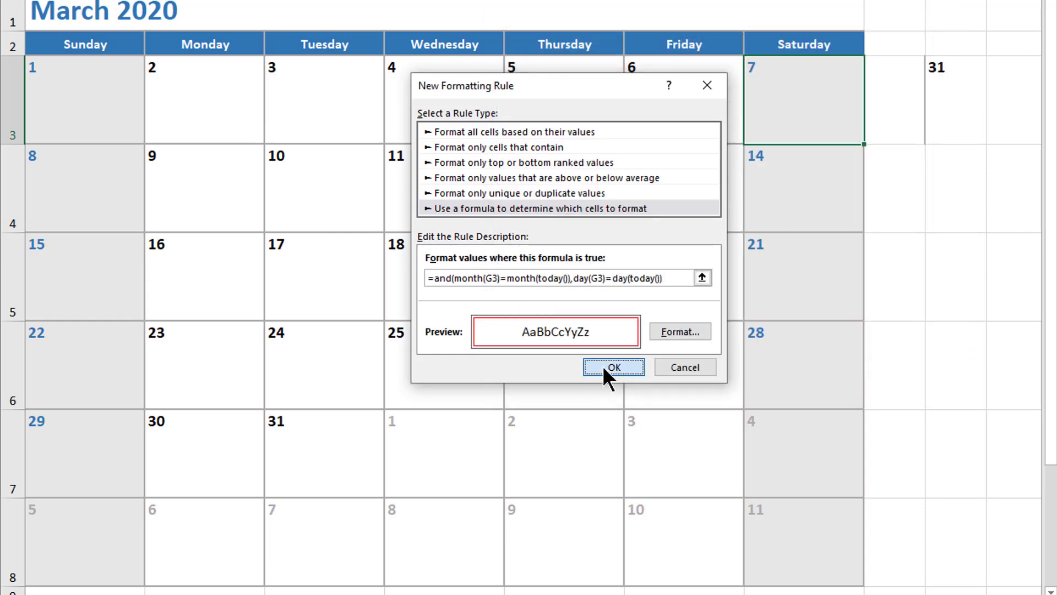
Add the missing closing parenthesis to the today formula and save the rule.
{"action": "left_click", "coordinate": [604, 368]}
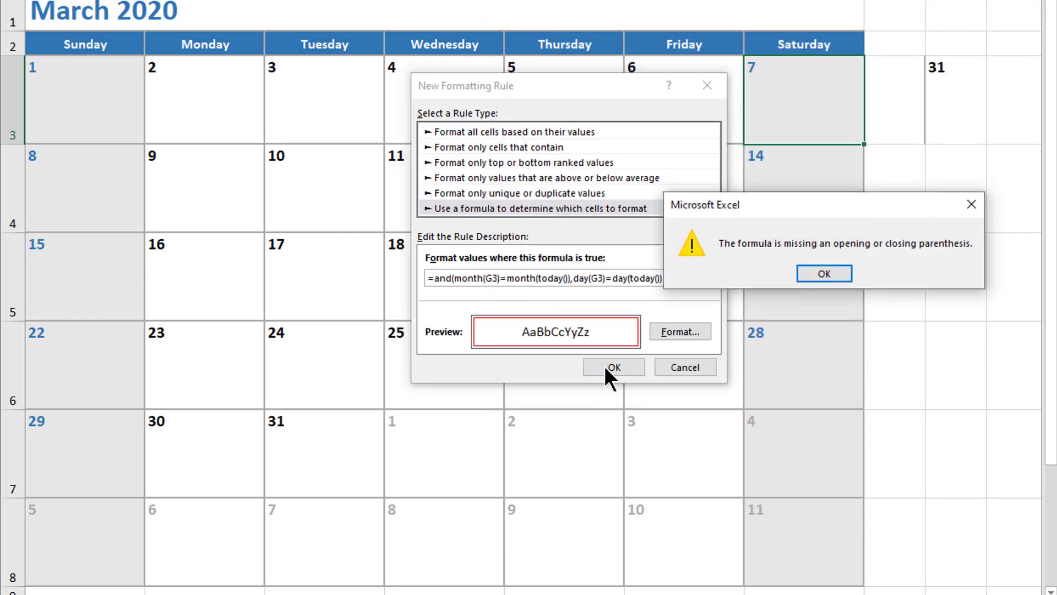
{"action": "left_click", "coordinate": [824, 274]}
{"action": "left_click", "coordinate": [668, 279]}
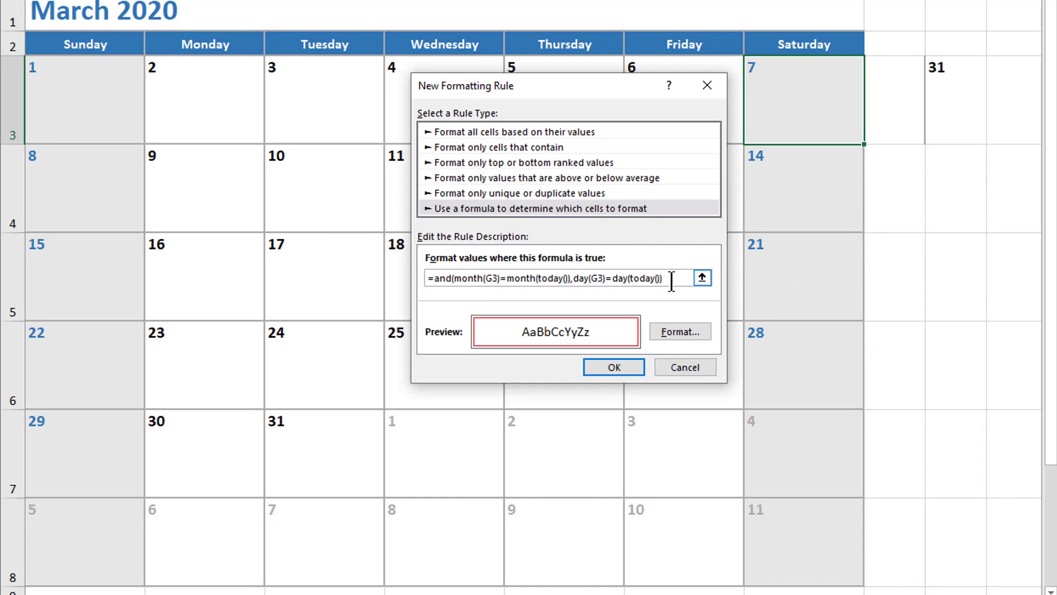
{"action": "type", "text": ")"}
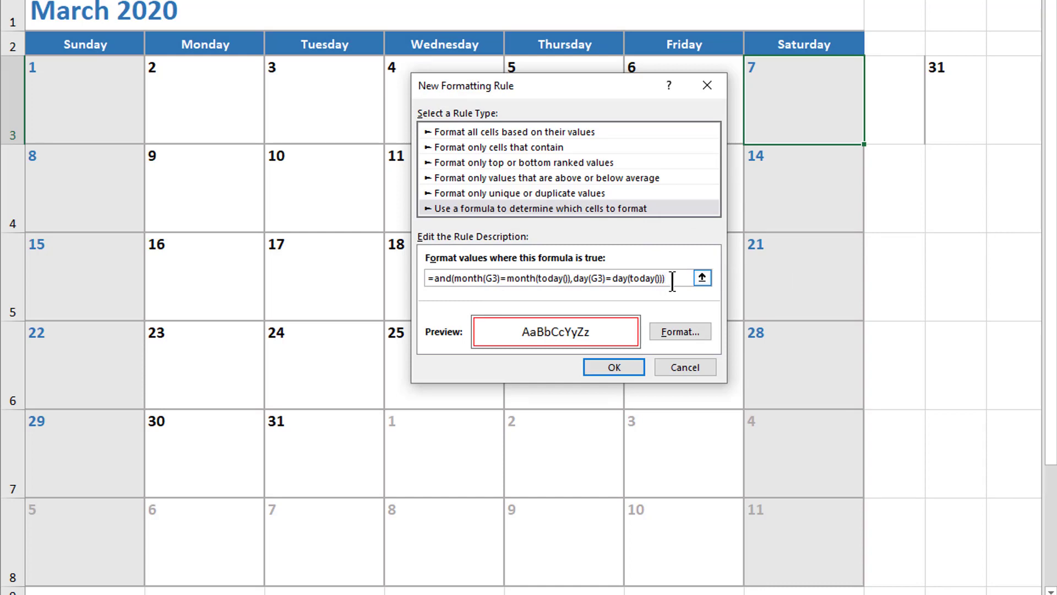
{"action": "left_click", "coordinate": [639, 369]}
Select the Friday 13 and Saturday 7 cells to check the 7th's red outline.
{"action": "left_click", "coordinate": [639, 362]}
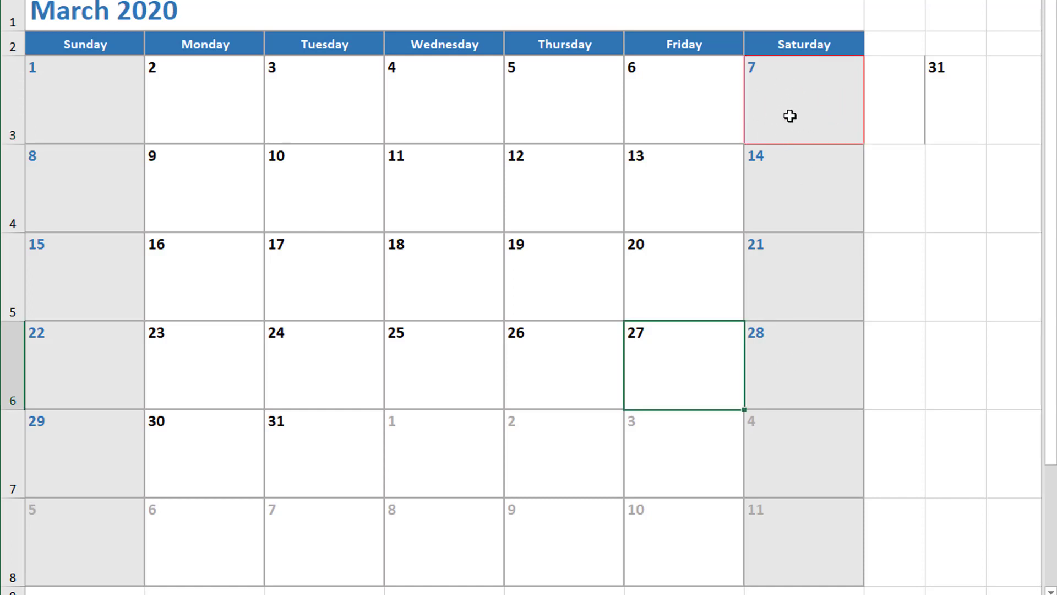
{"action": "left_click", "coordinate": [650, 176]}
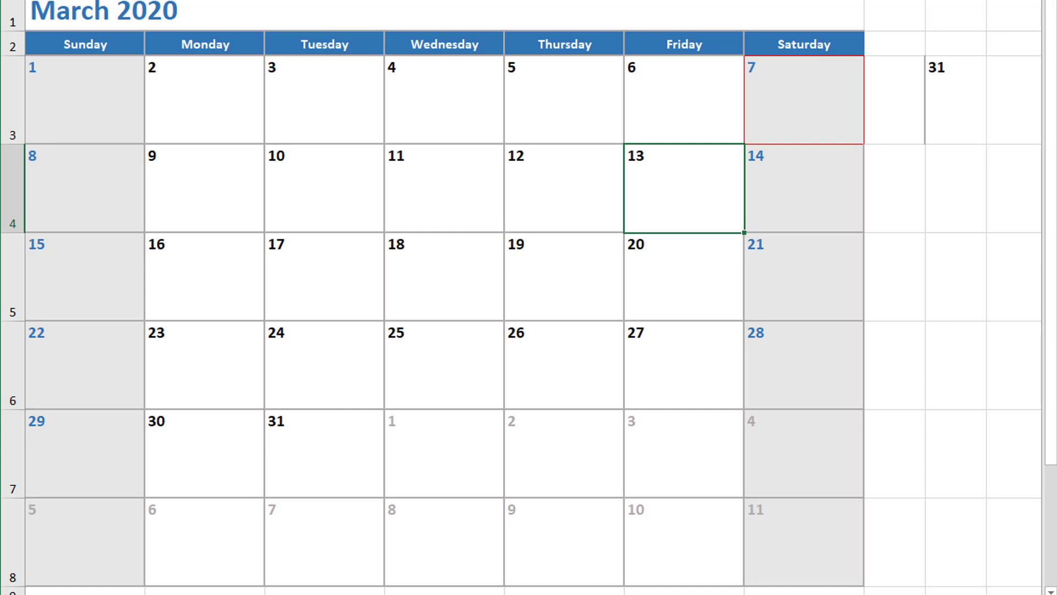
{"action": "left_click", "coordinate": [791, 100]}
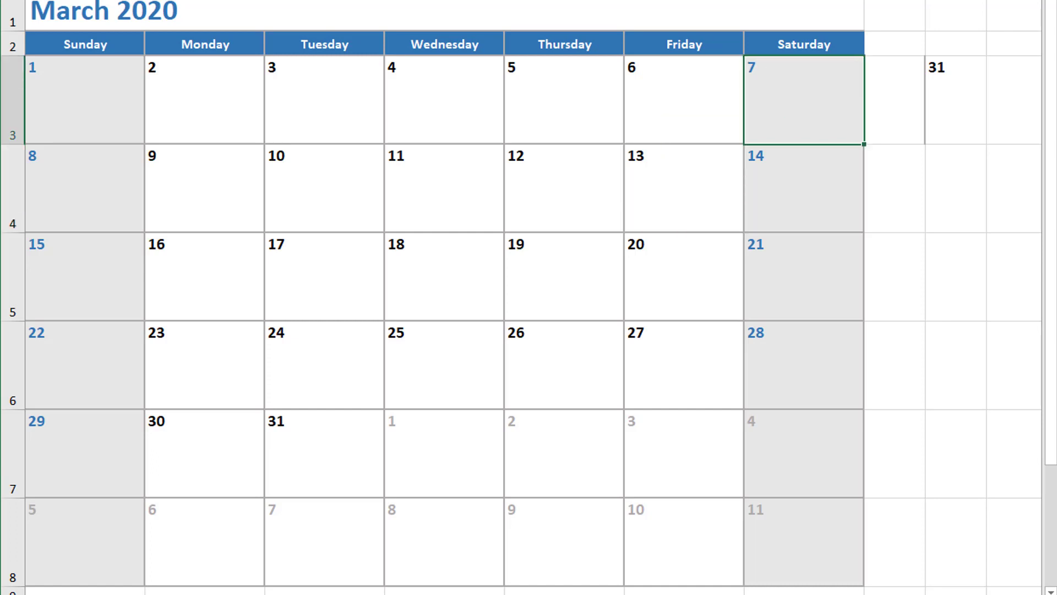
Change the red today-outline rule's Applies to range to =$A$3:$G$8, outlining only the 7.
{"action": "key", "text": "alt+h"}
{"action": "key", "text": "l"}
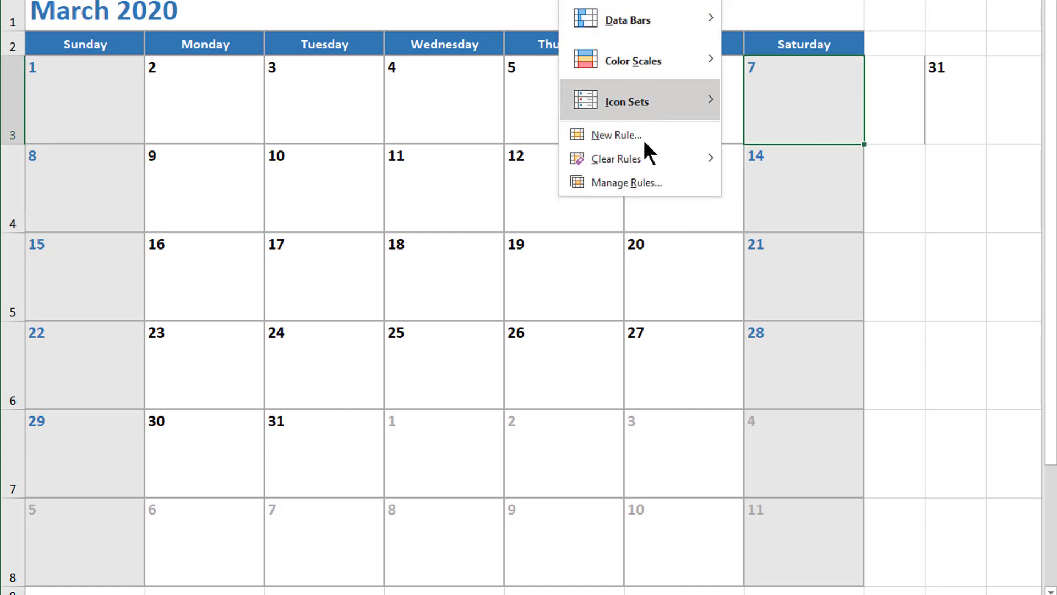
{"action": "left_click", "coordinate": [640, 181]}
{"action": "left_click", "coordinate": [404, 210]}
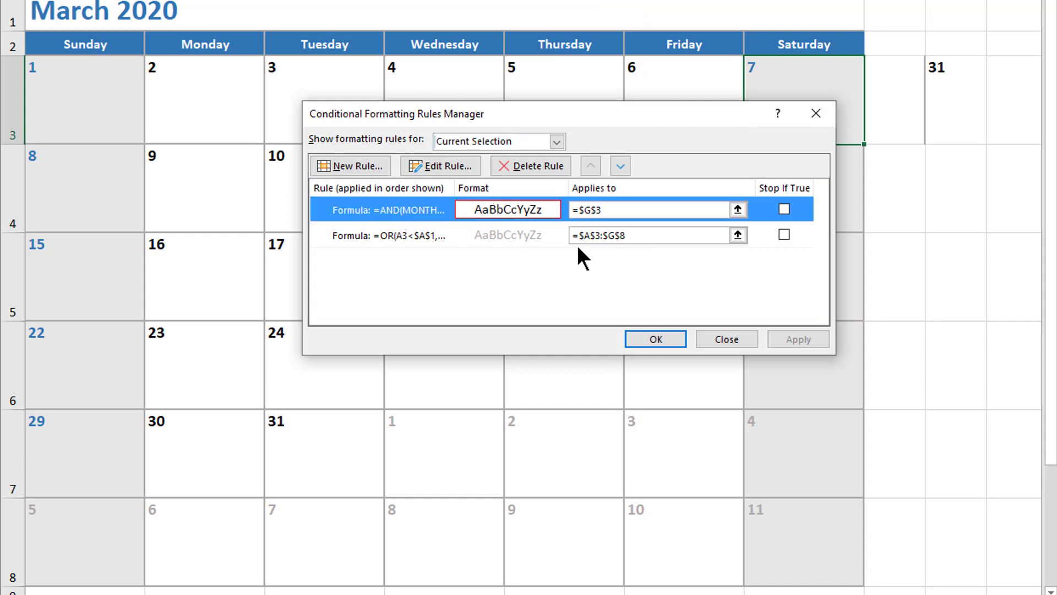
{"action": "left_click", "coordinate": [621, 209]}
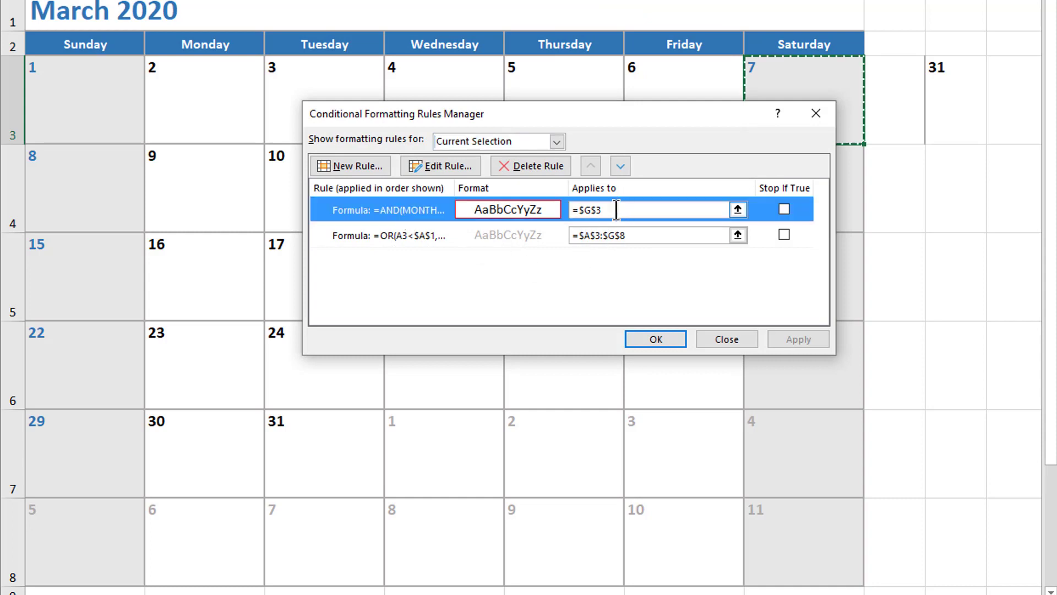
{"action": "left_click", "coordinate": [142, 138]}
{"action": "left_click_drag", "start_coordinate": [82, 99], "coordinate": [789, 548]}
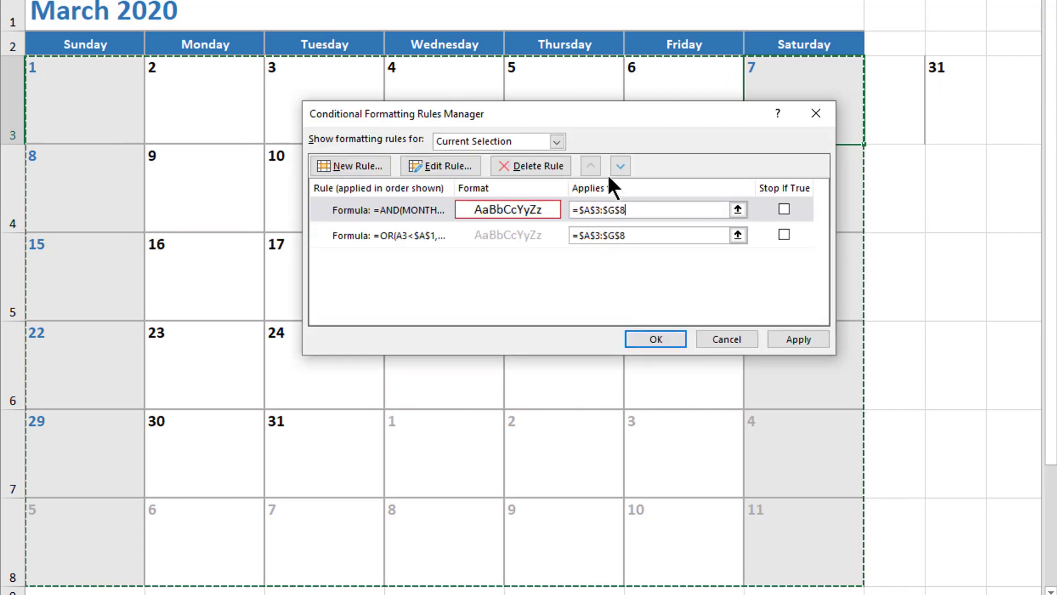
{"action": "left_click", "coordinate": [659, 340]}
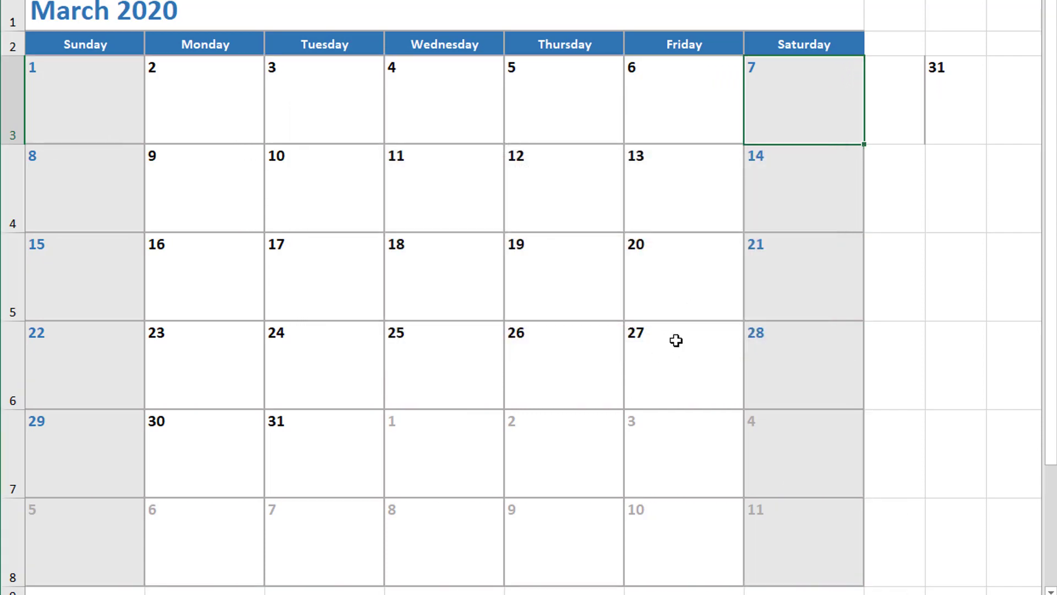
{"action": "left_click", "coordinate": [677, 340]}
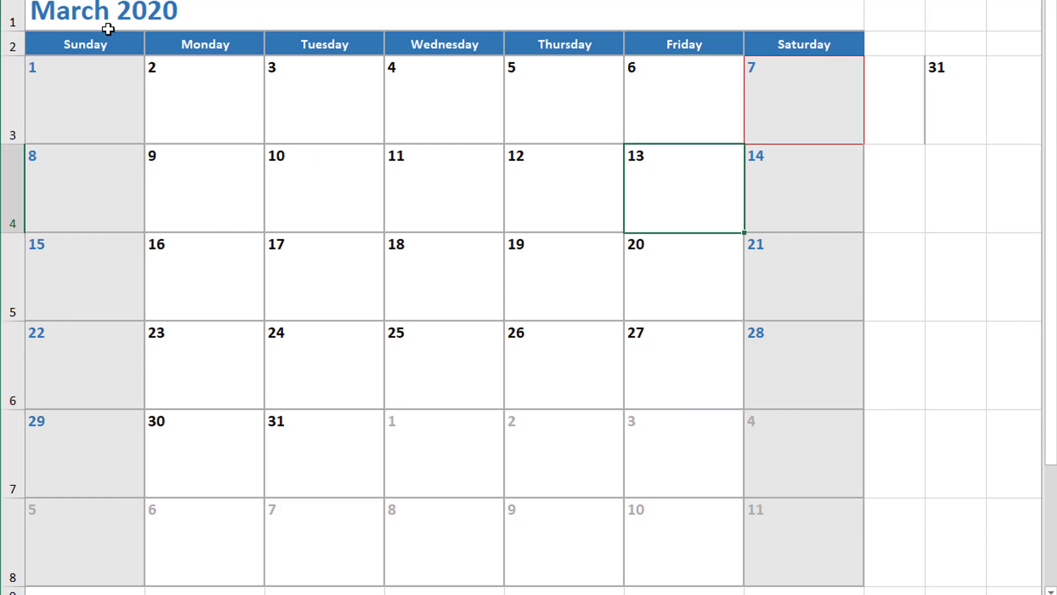
{"action": "left_click", "coordinate": [90, 11]}
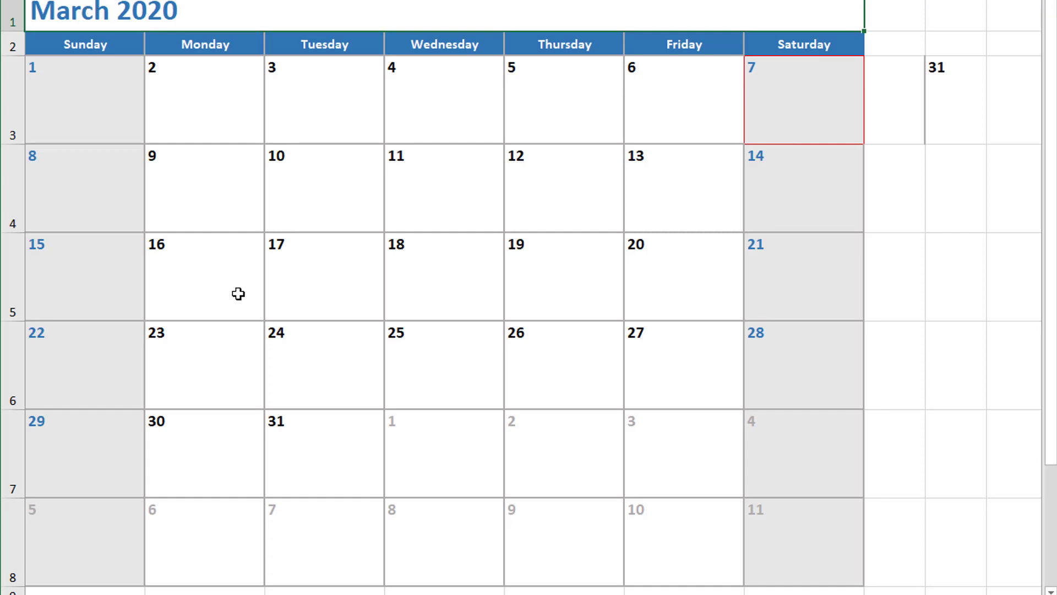
{"action": "type", "text": "4/1/2020"}
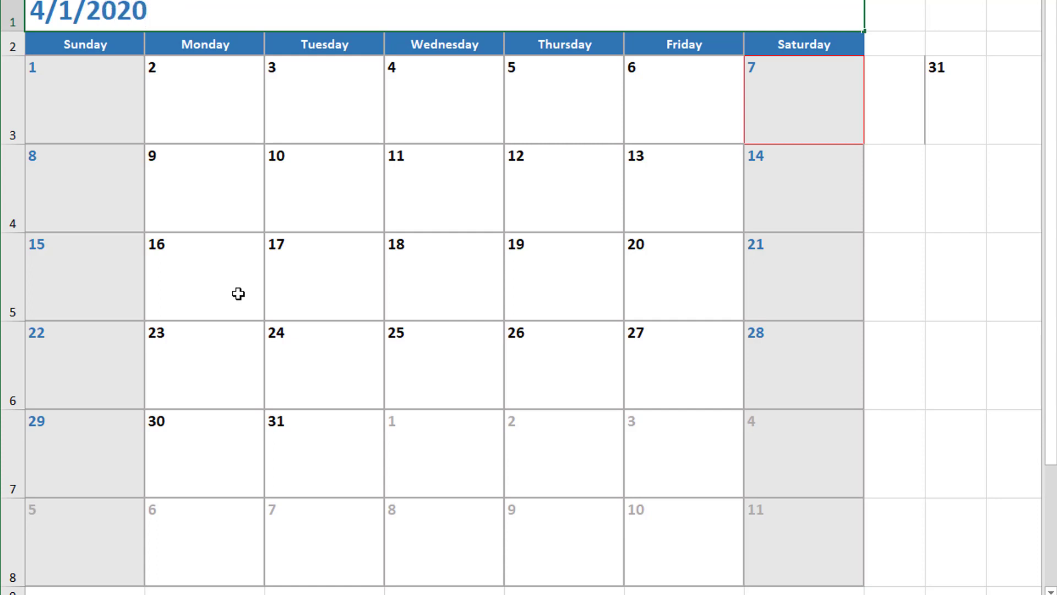
{"action": "key", "text": "Return"}
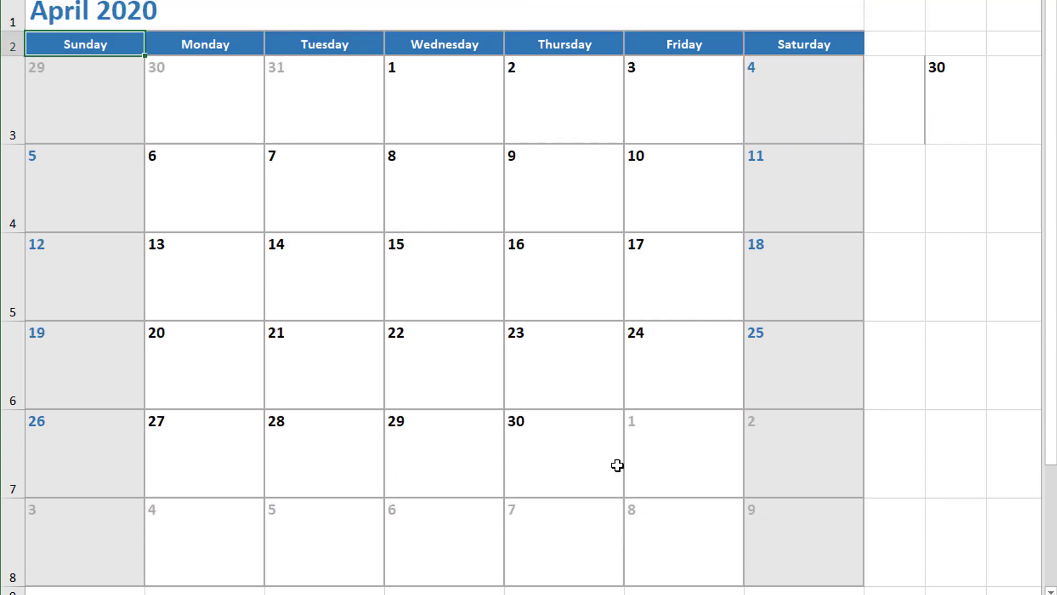
{"action": "left_click", "coordinate": [615, 464]}
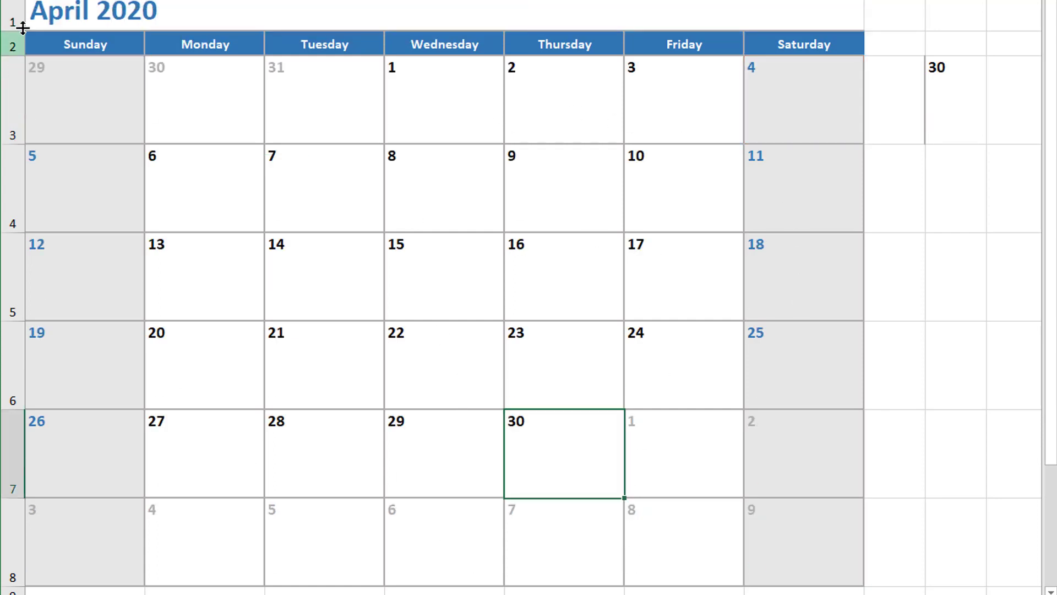
{"action": "key", "text": "Up"}
{"action": "key", "text": "Up"}
{"action": "left_click", "coordinate": [64, 13]}
{"action": "type", "text": "3/1/2020"}
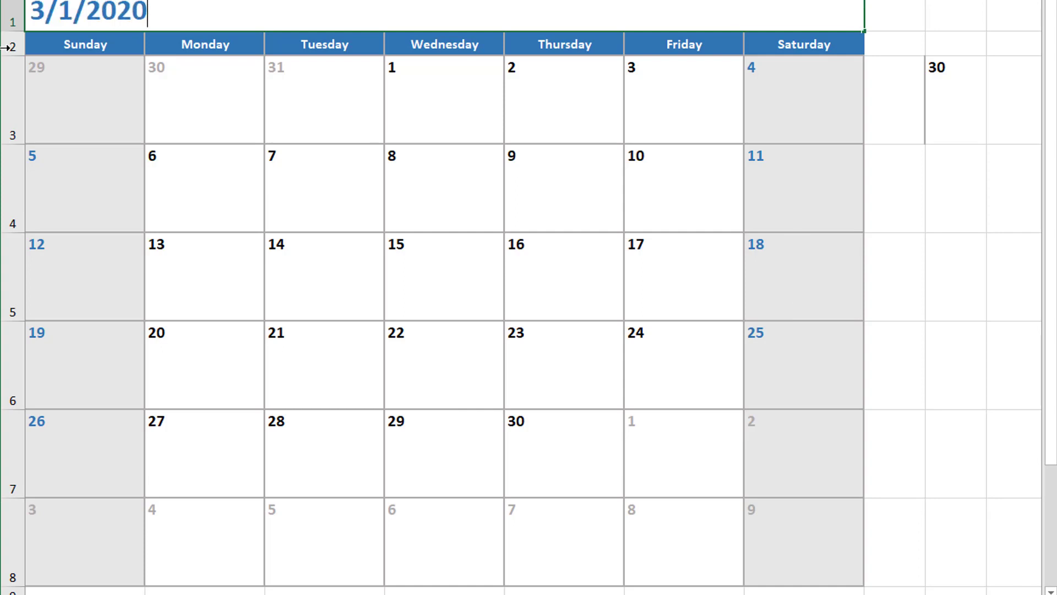
{"action": "key", "text": "Return"}
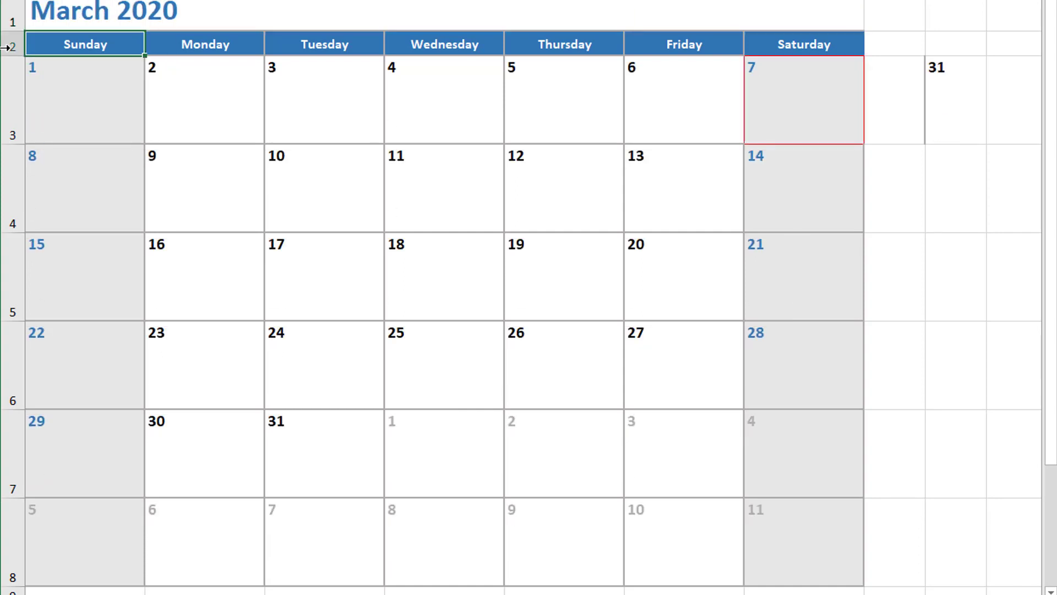